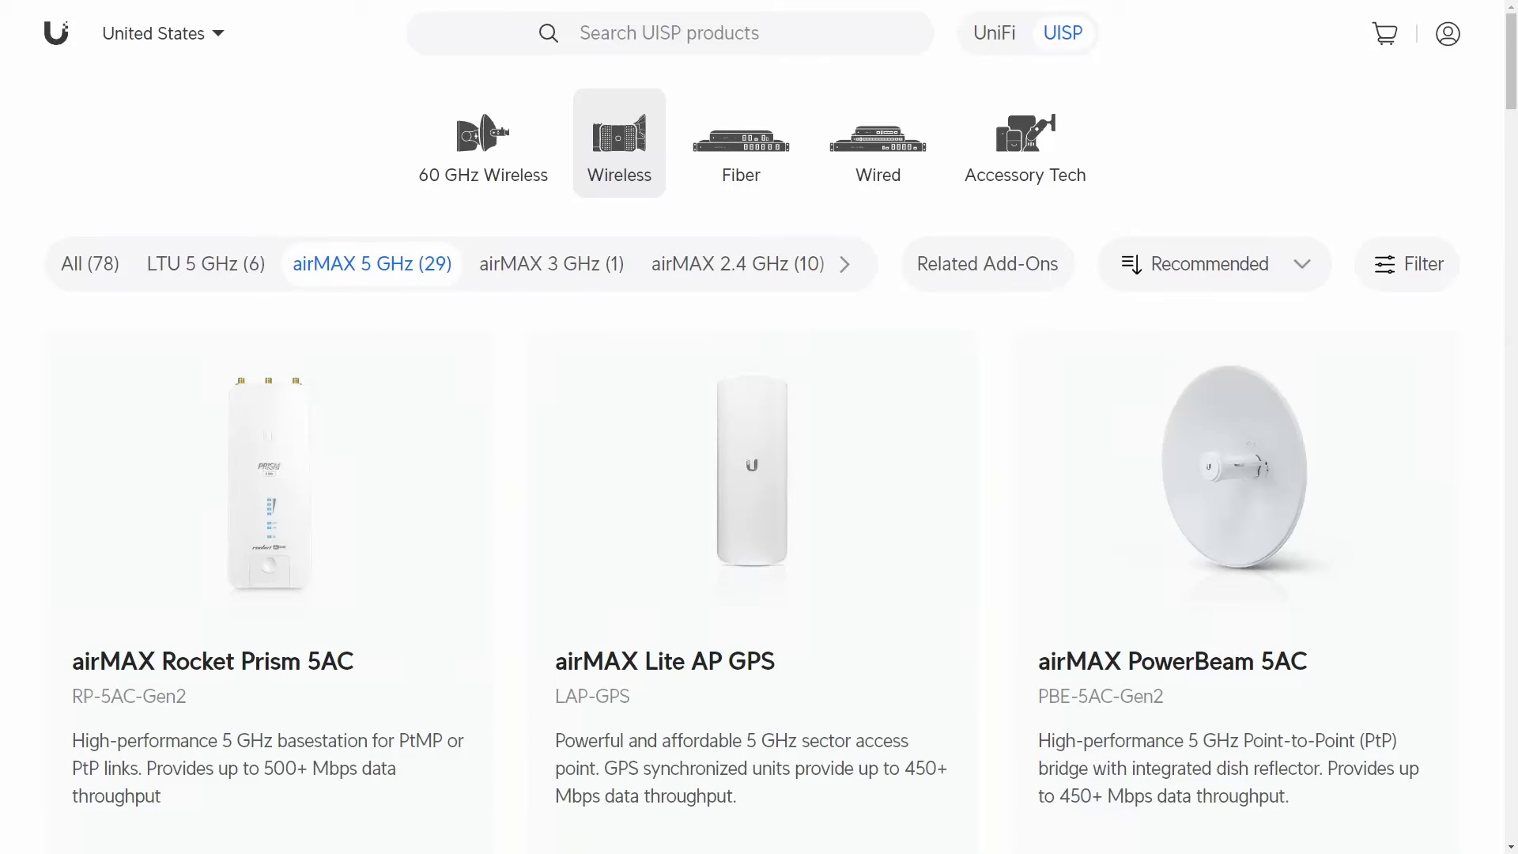
Scroll the airMAX 5 GHz product list and bring up the NanoBeam's Wireless settings.
{"action": "scroll", "coordinate": [30, 682], "scroll_direction": "down", "scroll_amount": 20}
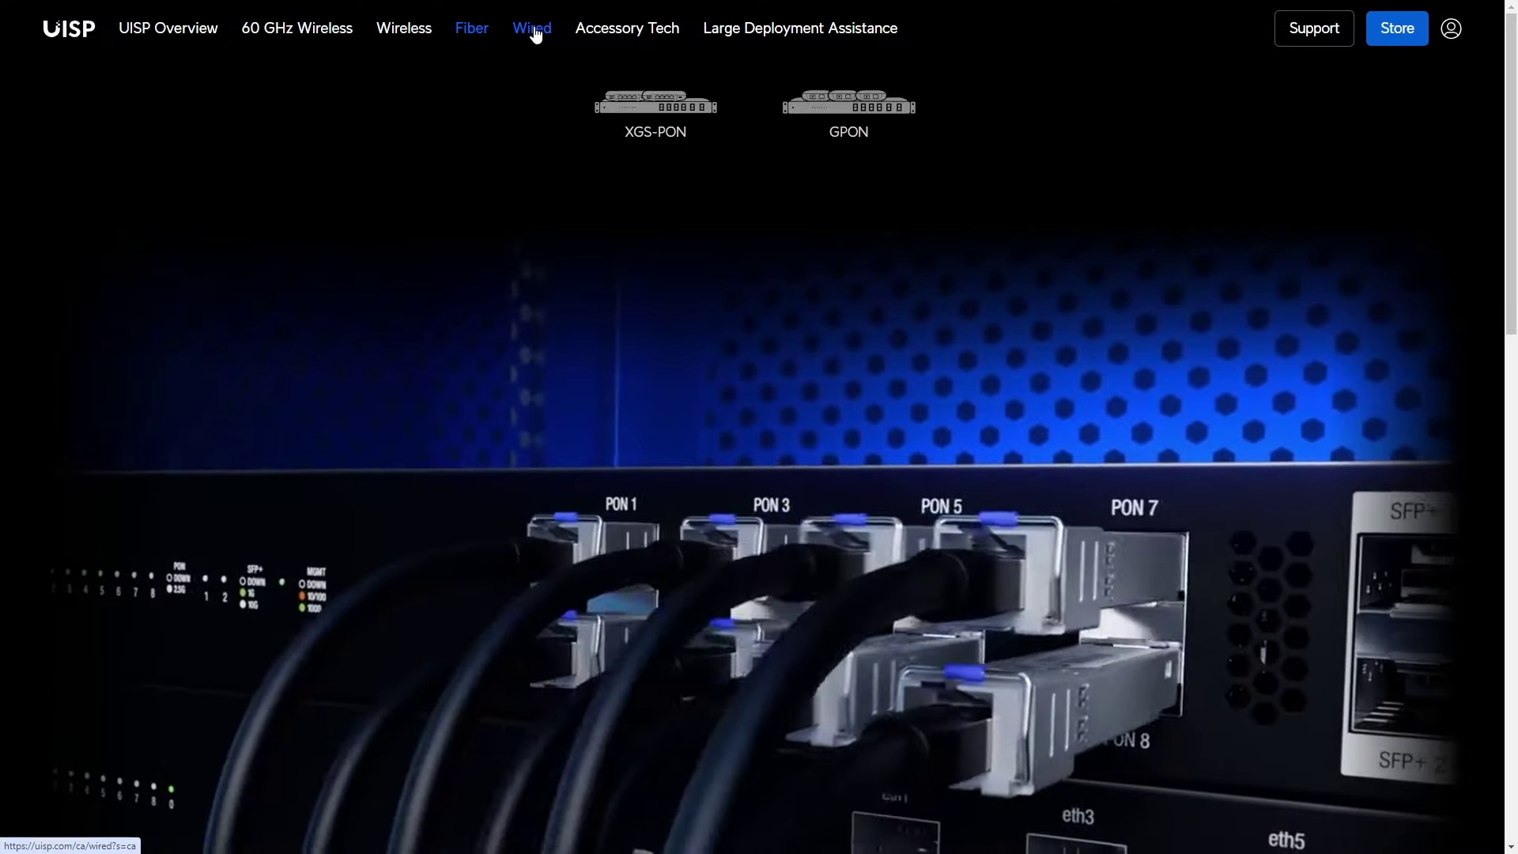
{"action": "mouse_move", "coordinate": [535, 33]}
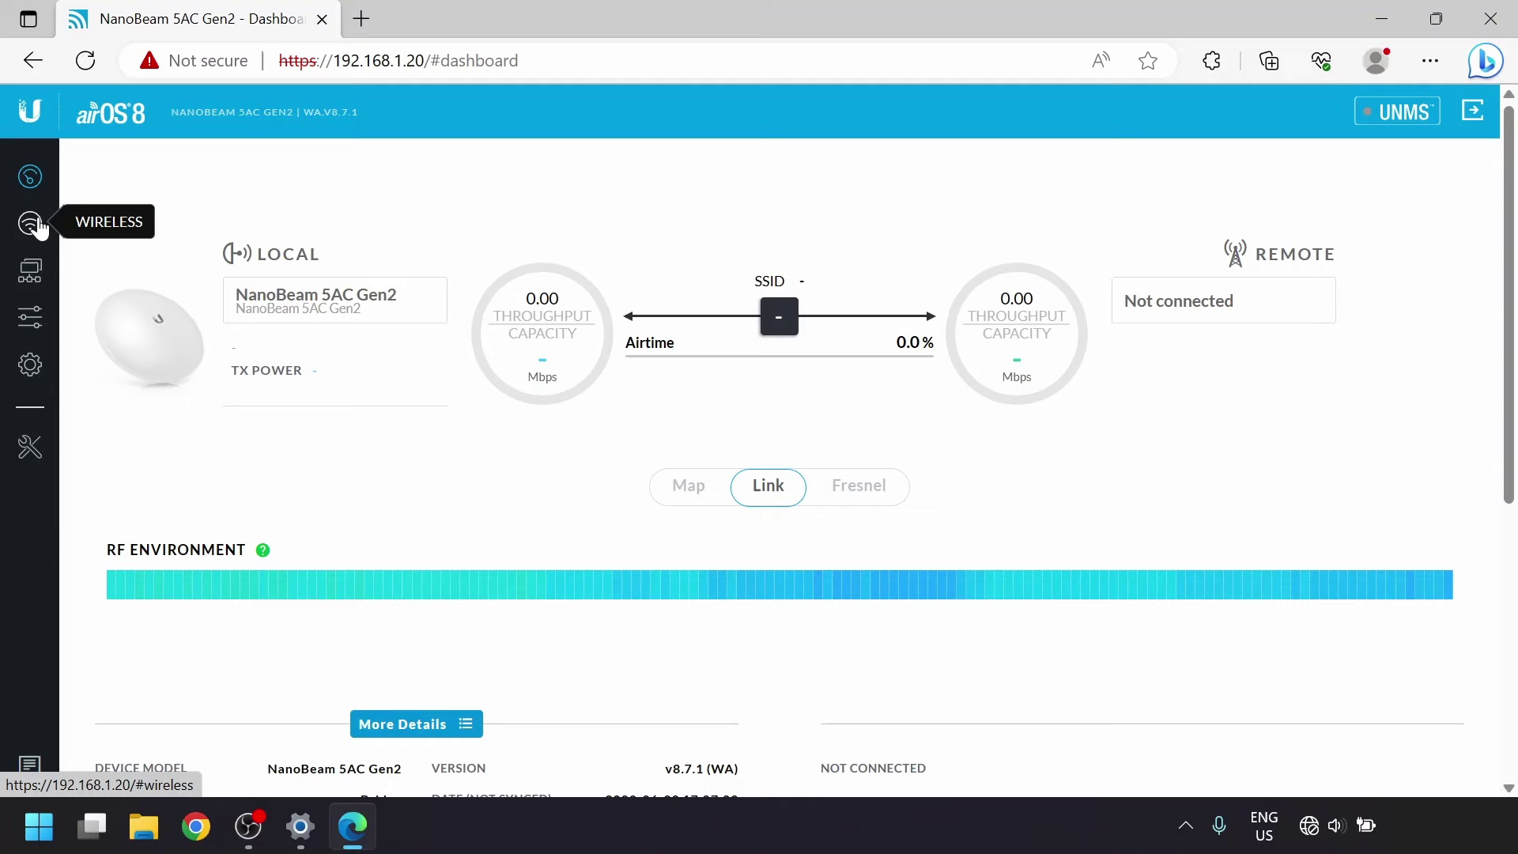
{"action": "left_click", "coordinate": [33, 224]}
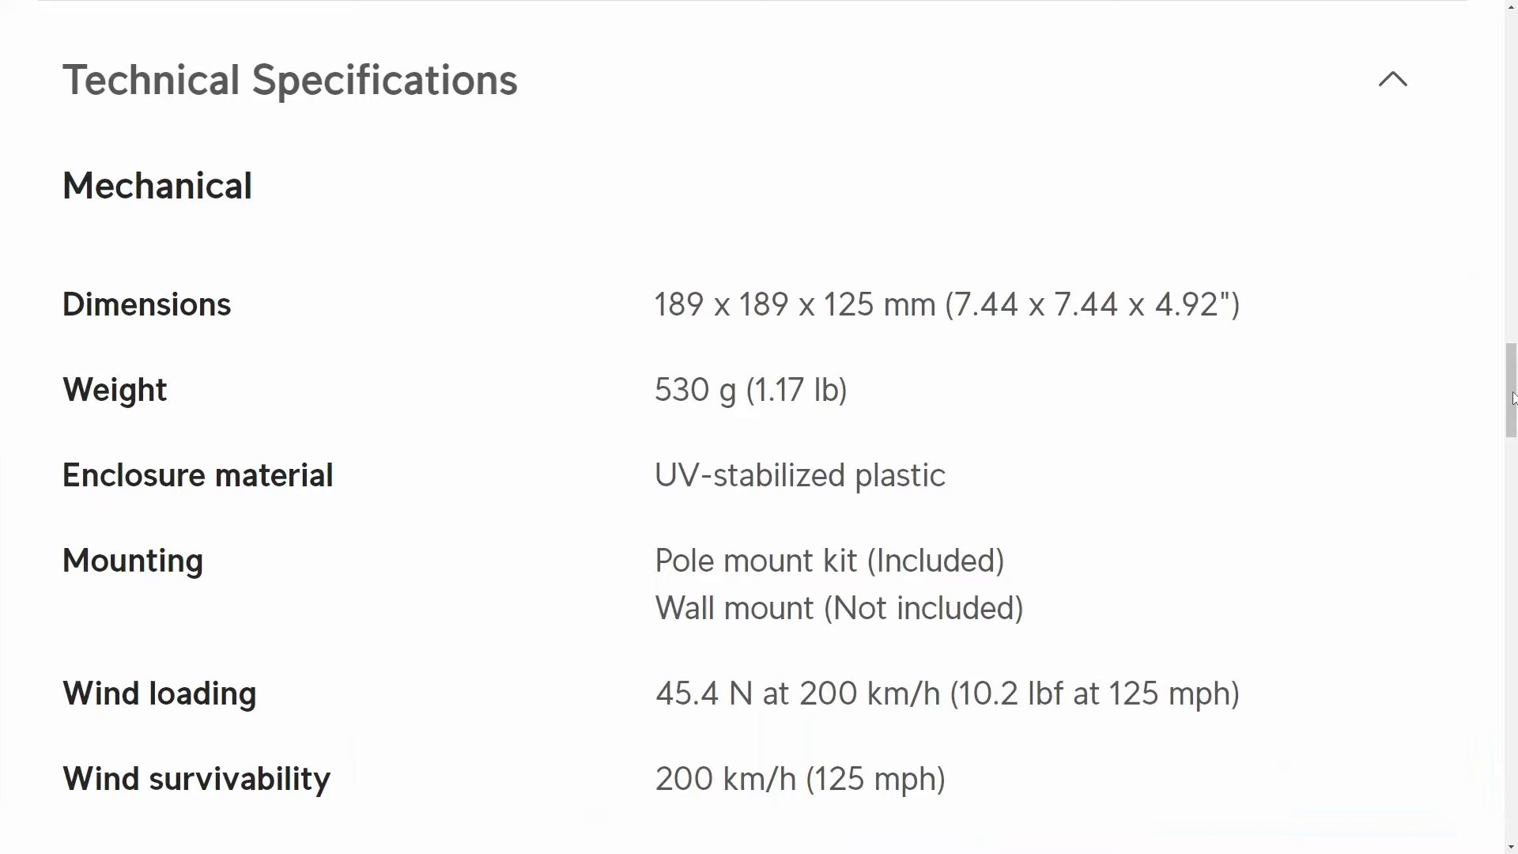
Scroll the NanoBeam technical specifications down to the environmental tests and System section.
{"action": "scroll", "coordinate": [1493, 569], "scroll_direction": "down", "scroll_amount": 15}
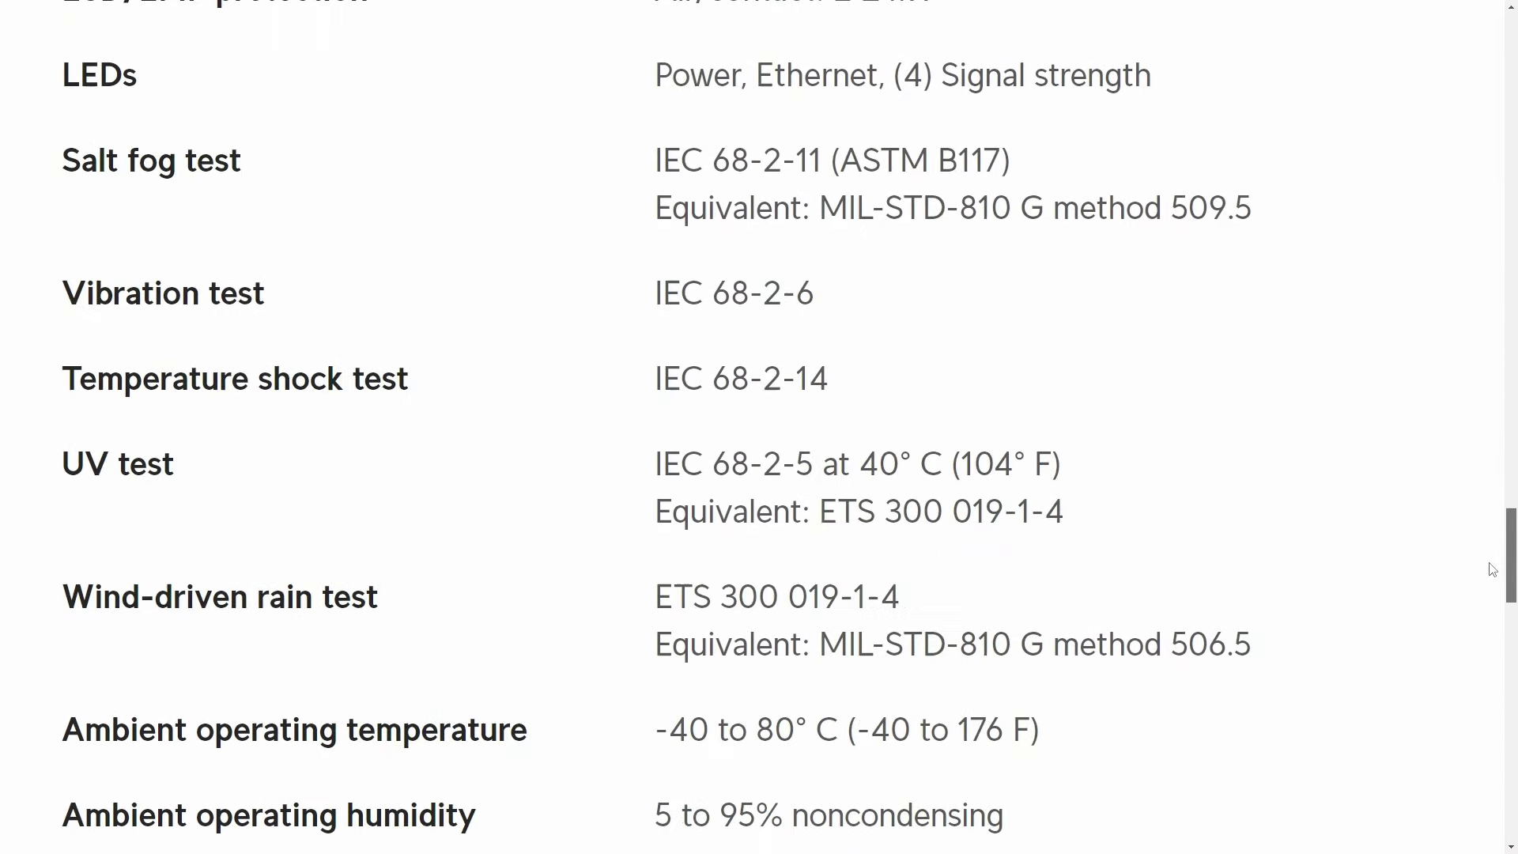
{"action": "scroll", "coordinate": [1493, 569], "scroll_direction": "down", "scroll_amount": 10}
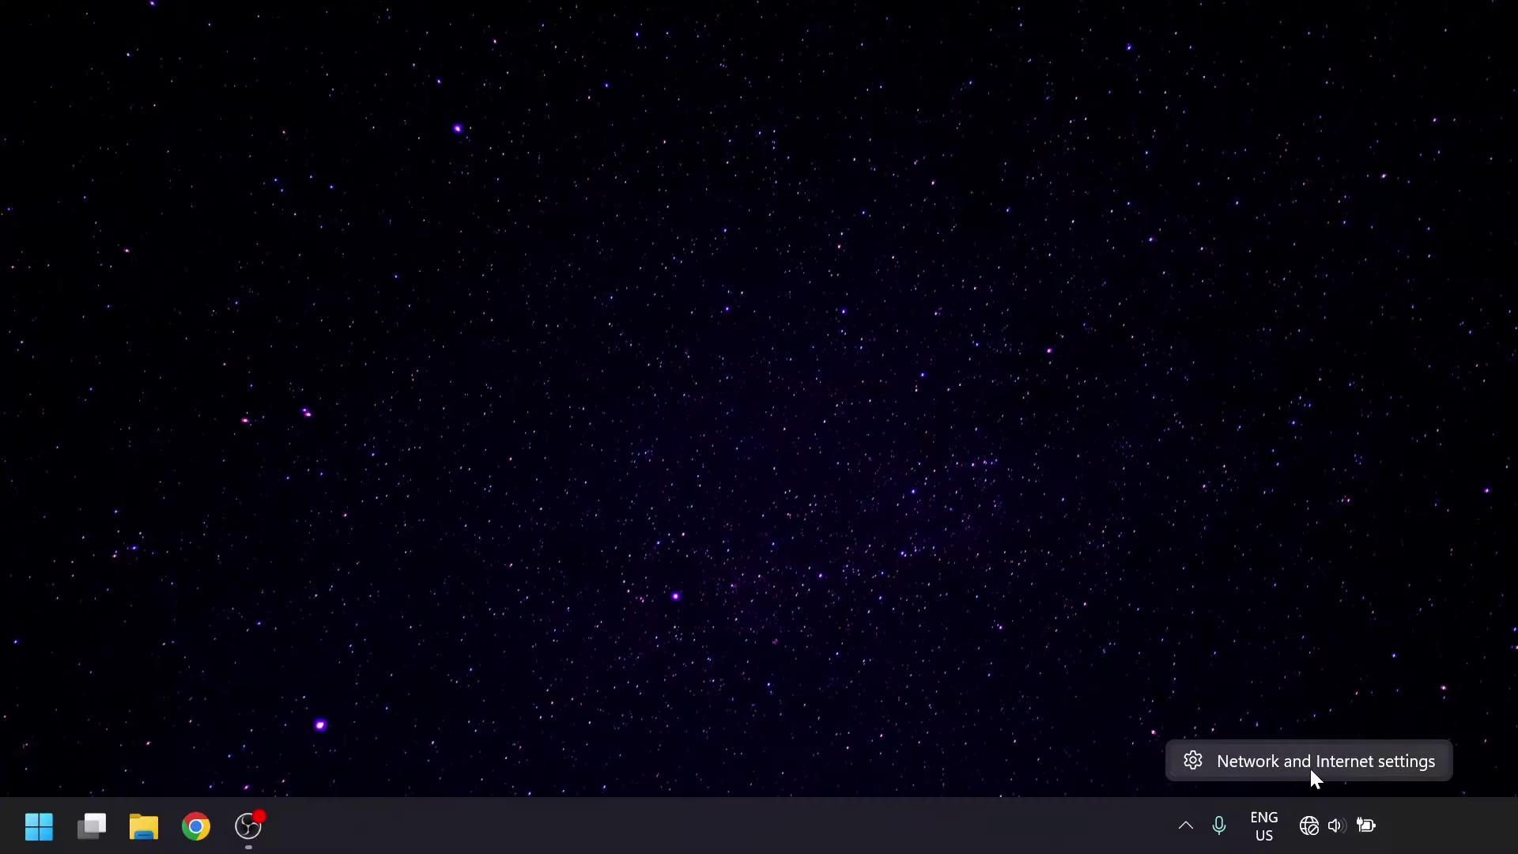
Switch Ethernet to manual IPv4: address 192.168.1.5, subnet mask 255.255.255.0, and save.
{"action": "left_click", "coordinate": [1311, 767]}
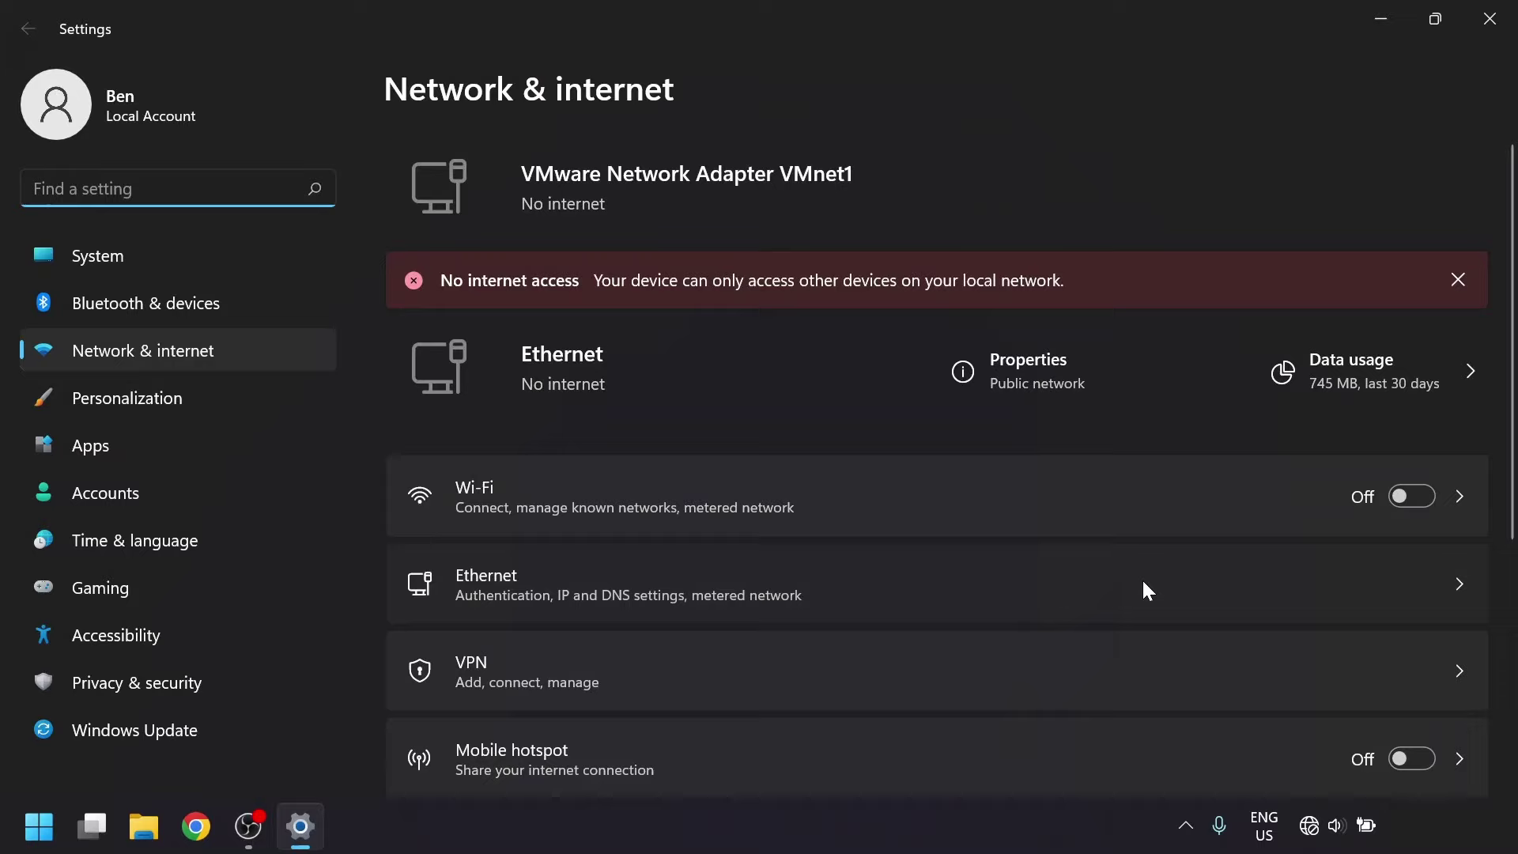
{"action": "left_click", "coordinate": [1142, 587]}
{"action": "left_click", "coordinate": [1379, 442]}
{"action": "left_click", "coordinate": [838, 358]}
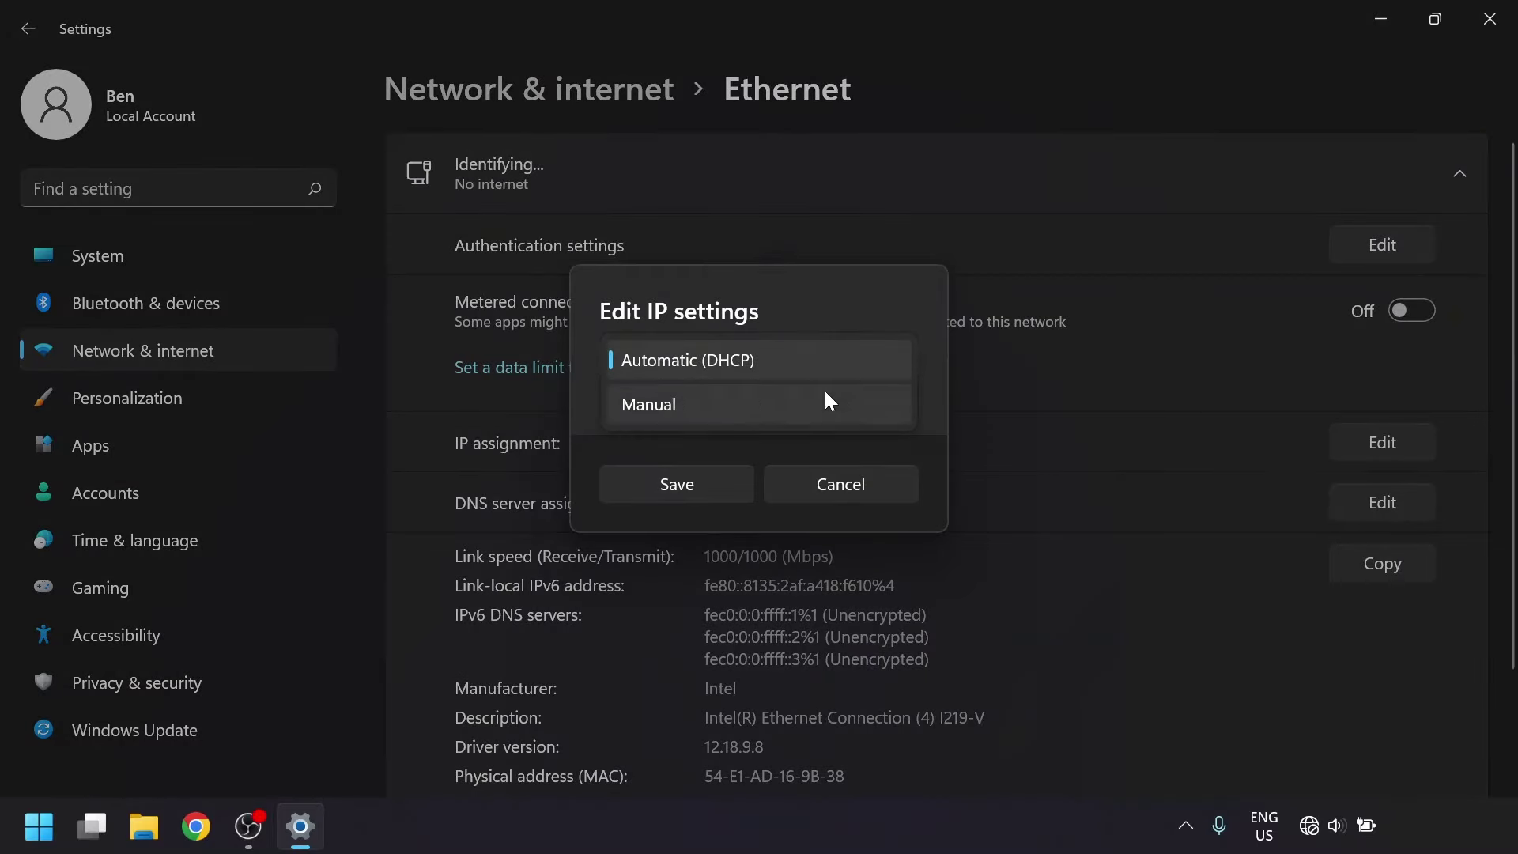
{"action": "left_click", "coordinate": [824, 400]}
{"action": "left_click", "coordinate": [637, 372]}
{"action": "left_click", "coordinate": [759, 290]}
{"action": "type", "text": "192.168.1.5"}
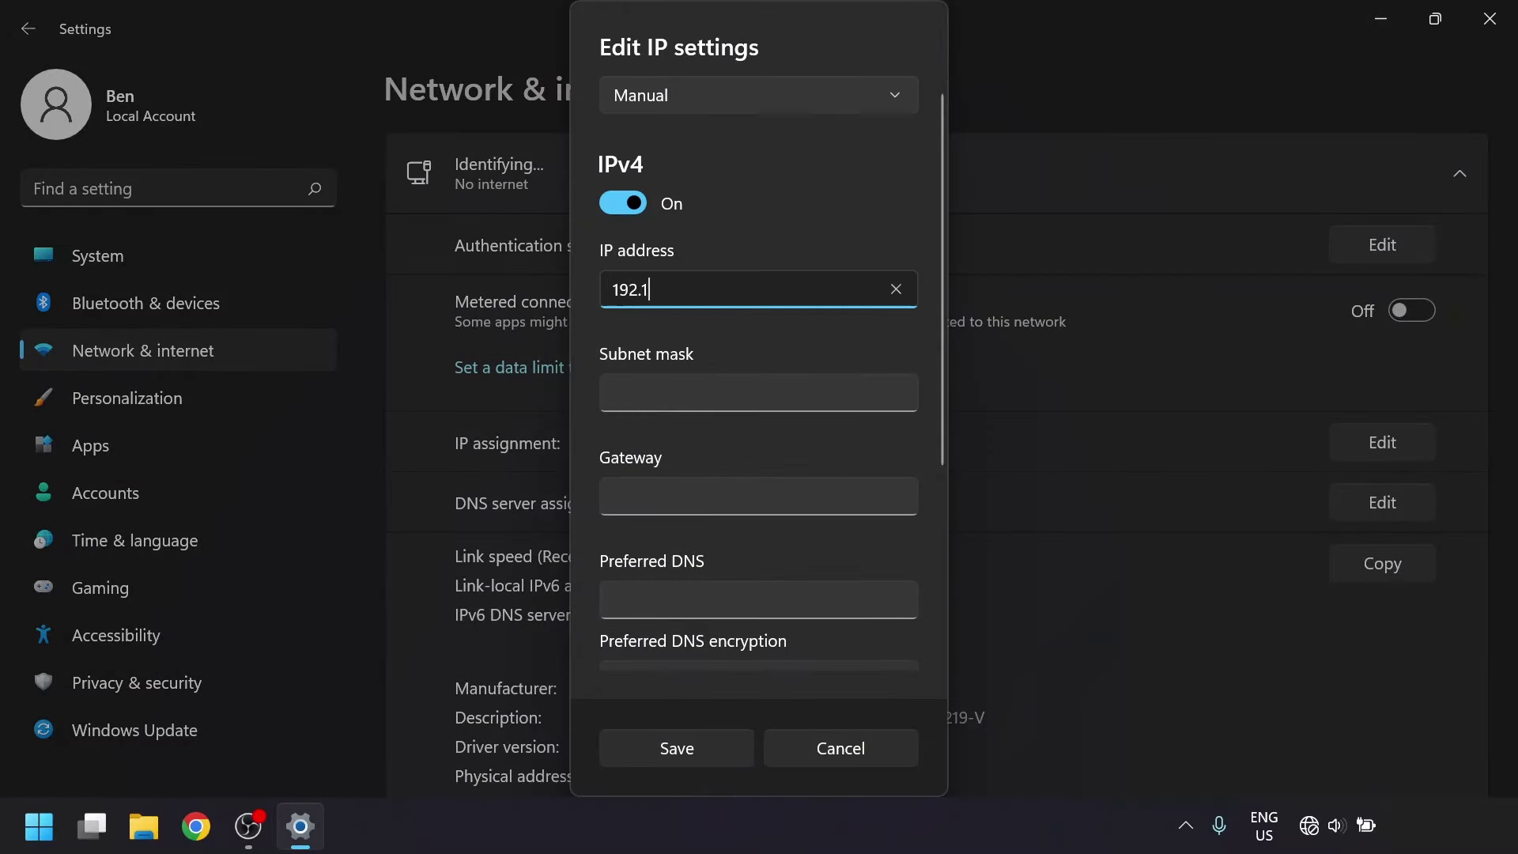
{"action": "left_click", "coordinate": [759, 393]}
{"action": "type", "text": "255.25"}
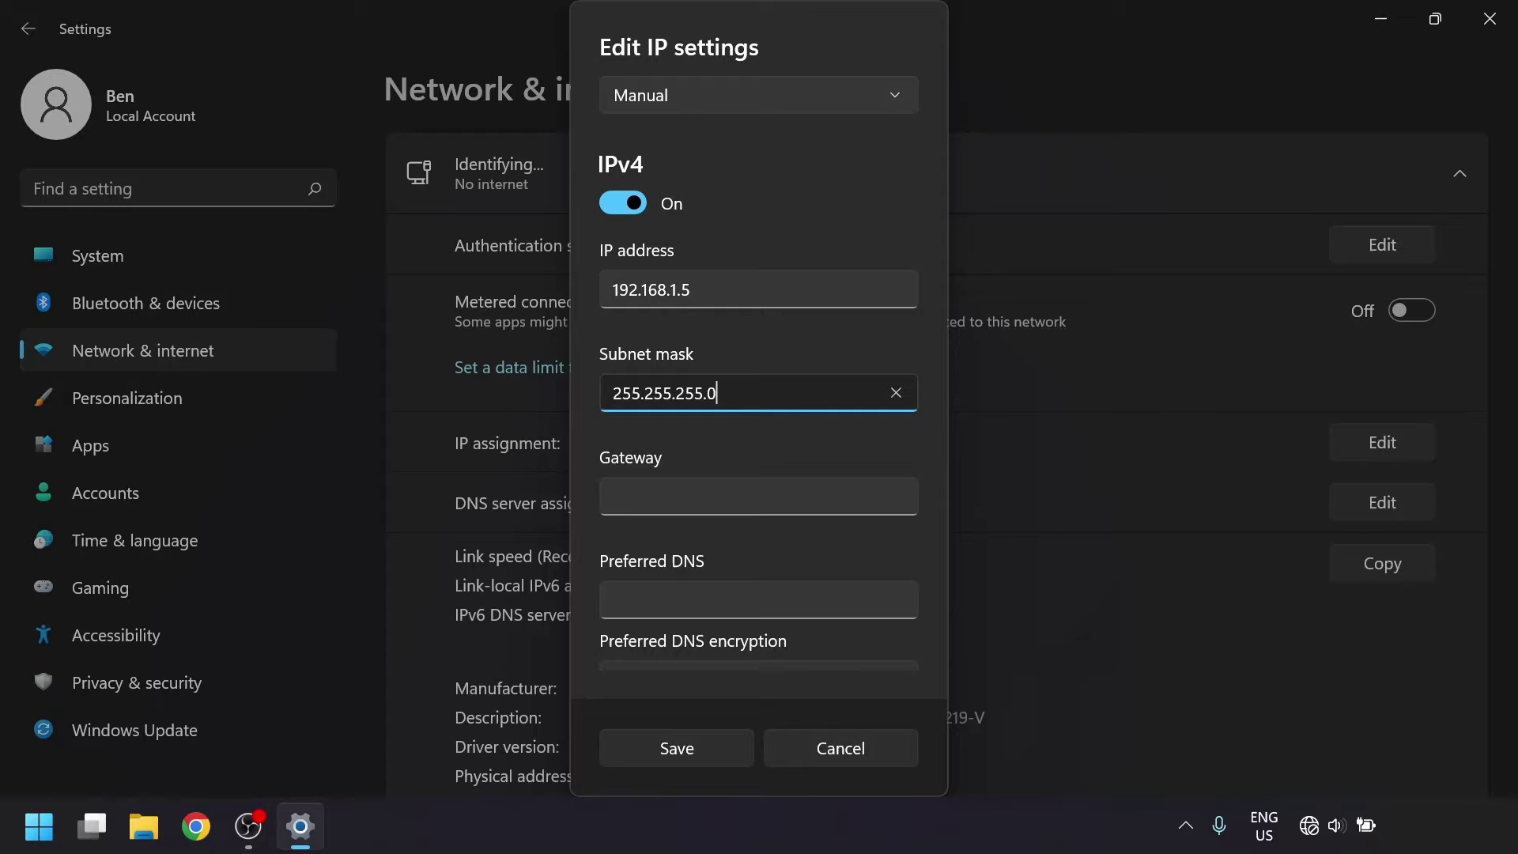
{"action": "type", "text": "5.255.0"}
{"action": "left_click", "coordinate": [712, 742]}
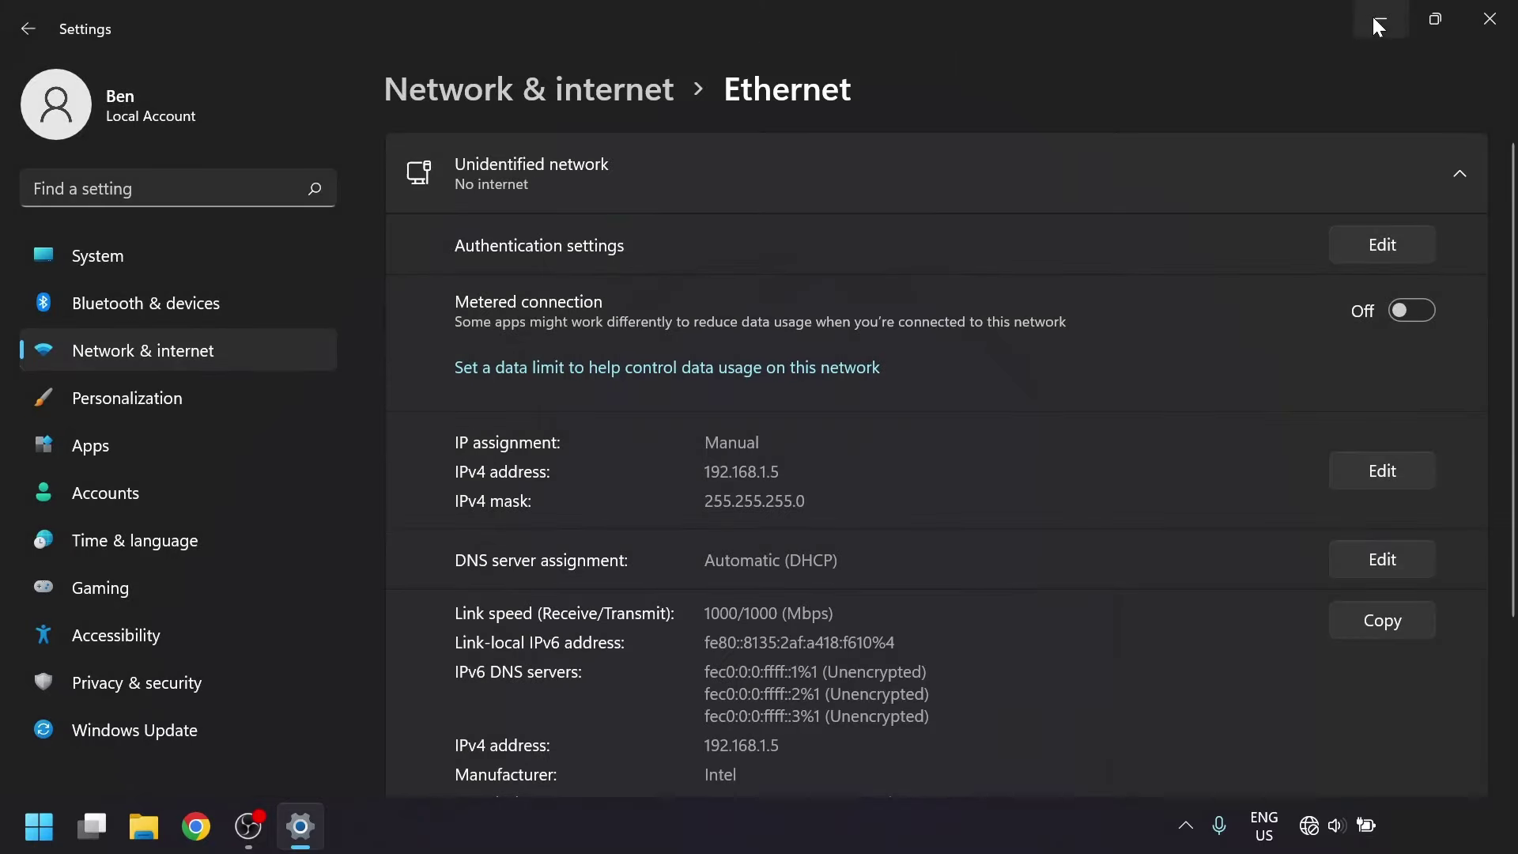
Minimize Settings, launch Microsoft Edge and enter the radio address 192.168.1.20.
{"action": "left_click", "coordinate": [1376, 20]}
{"action": "key", "text": "super"}
{"action": "type", "text": "edge"}
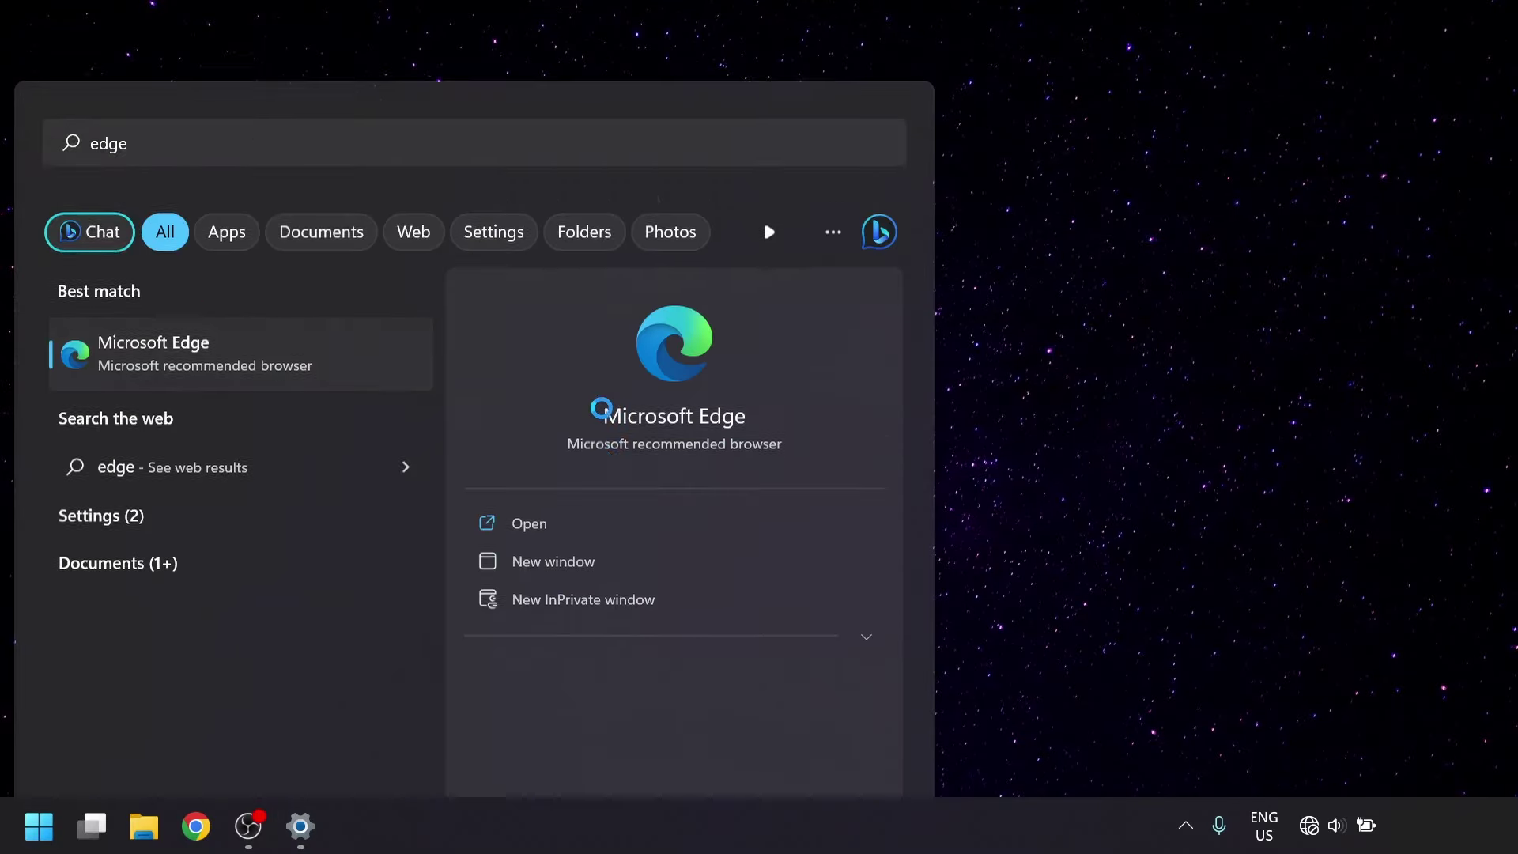
{"action": "type", "text": "192.168.1"}
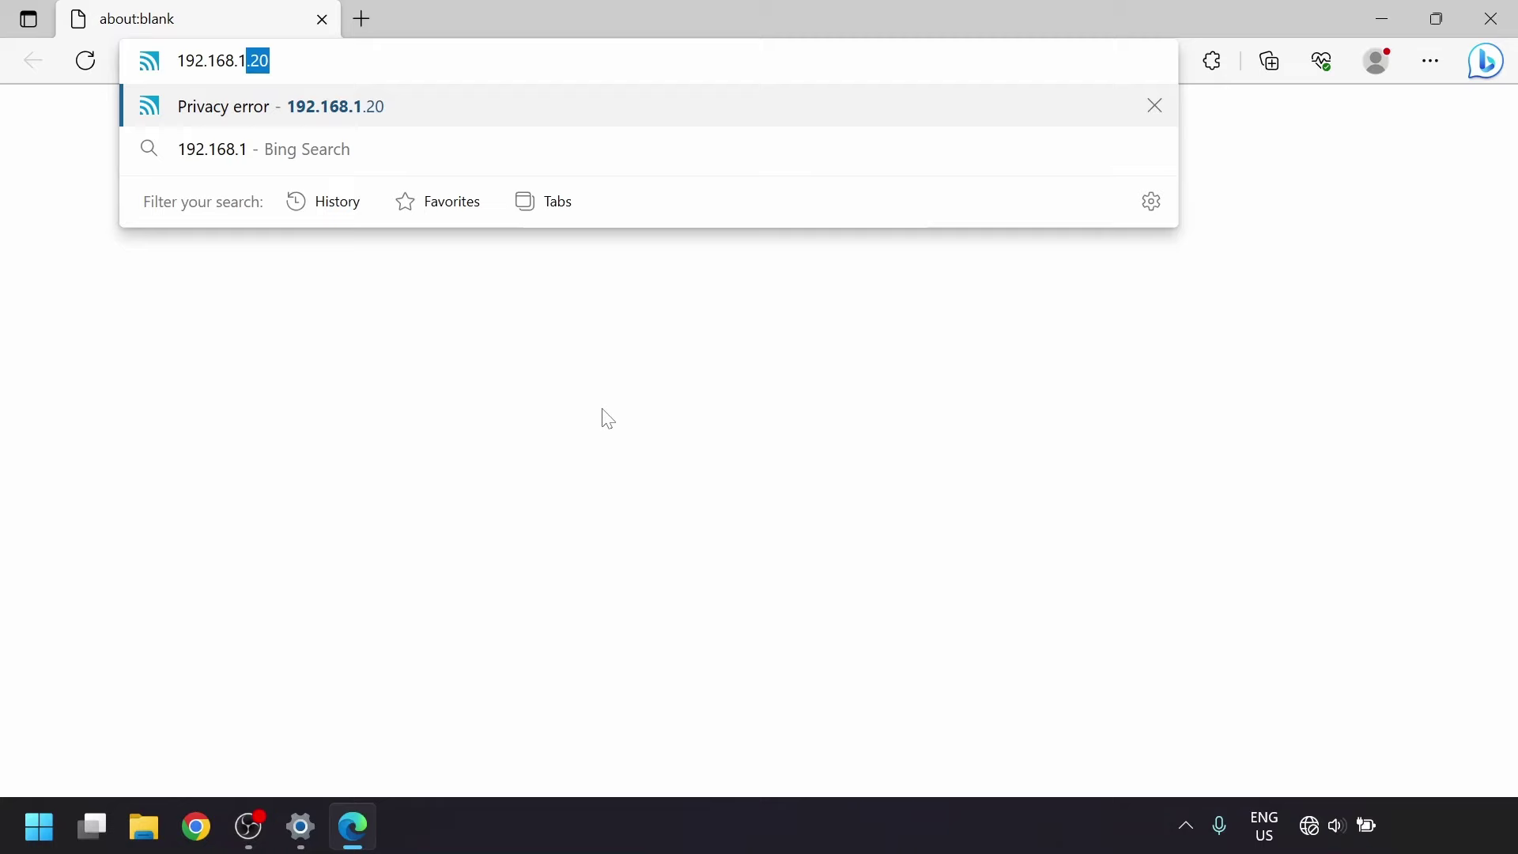
{"action": "type", "text": ".20"}
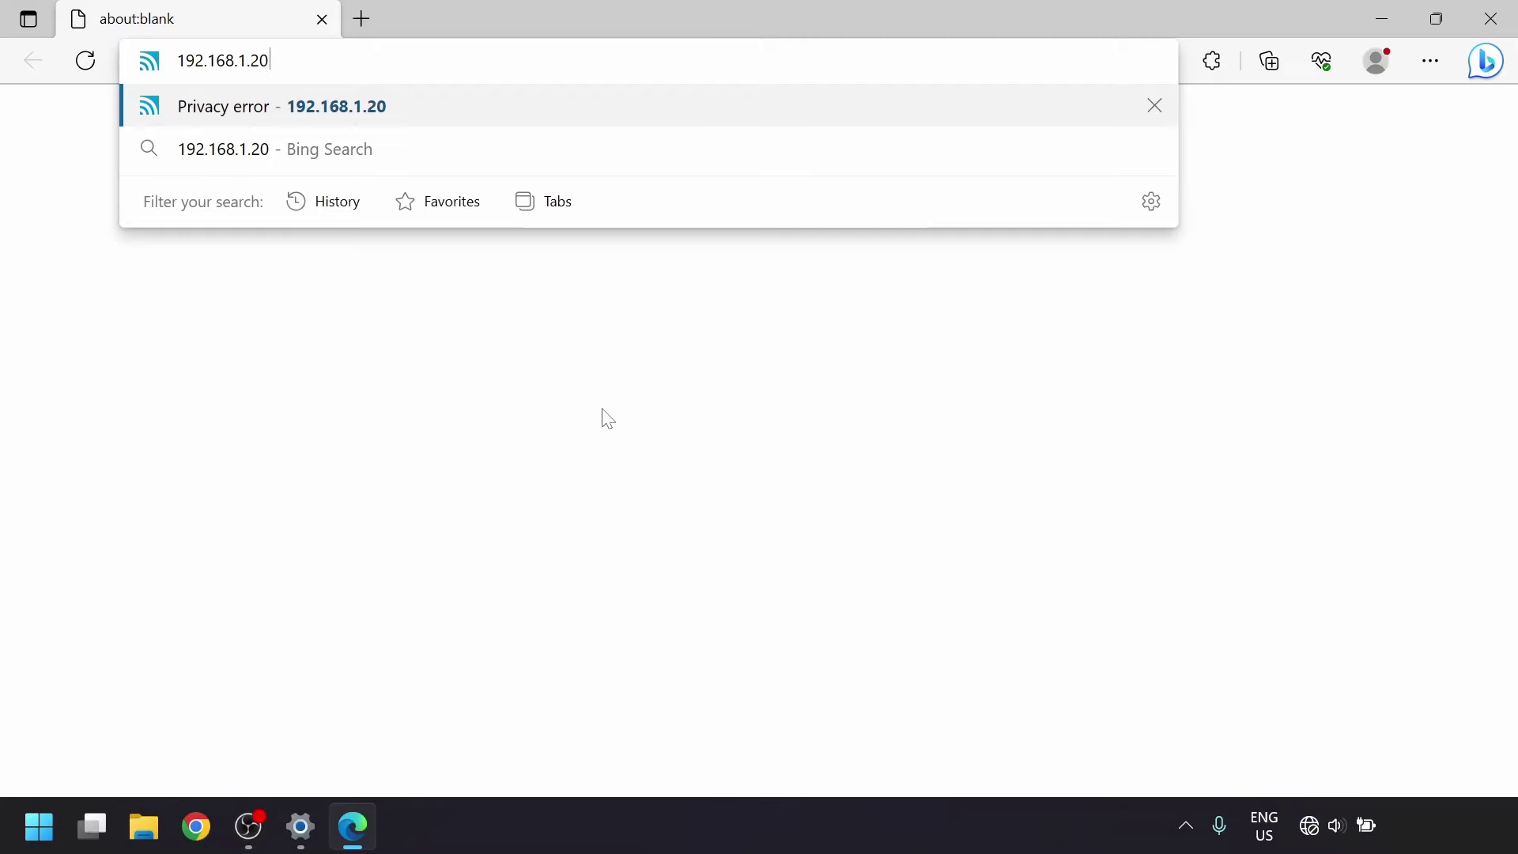
Load 192.168.1.20 and continue past the certificate warning to the radio.
{"action": "key", "text": "Return"}
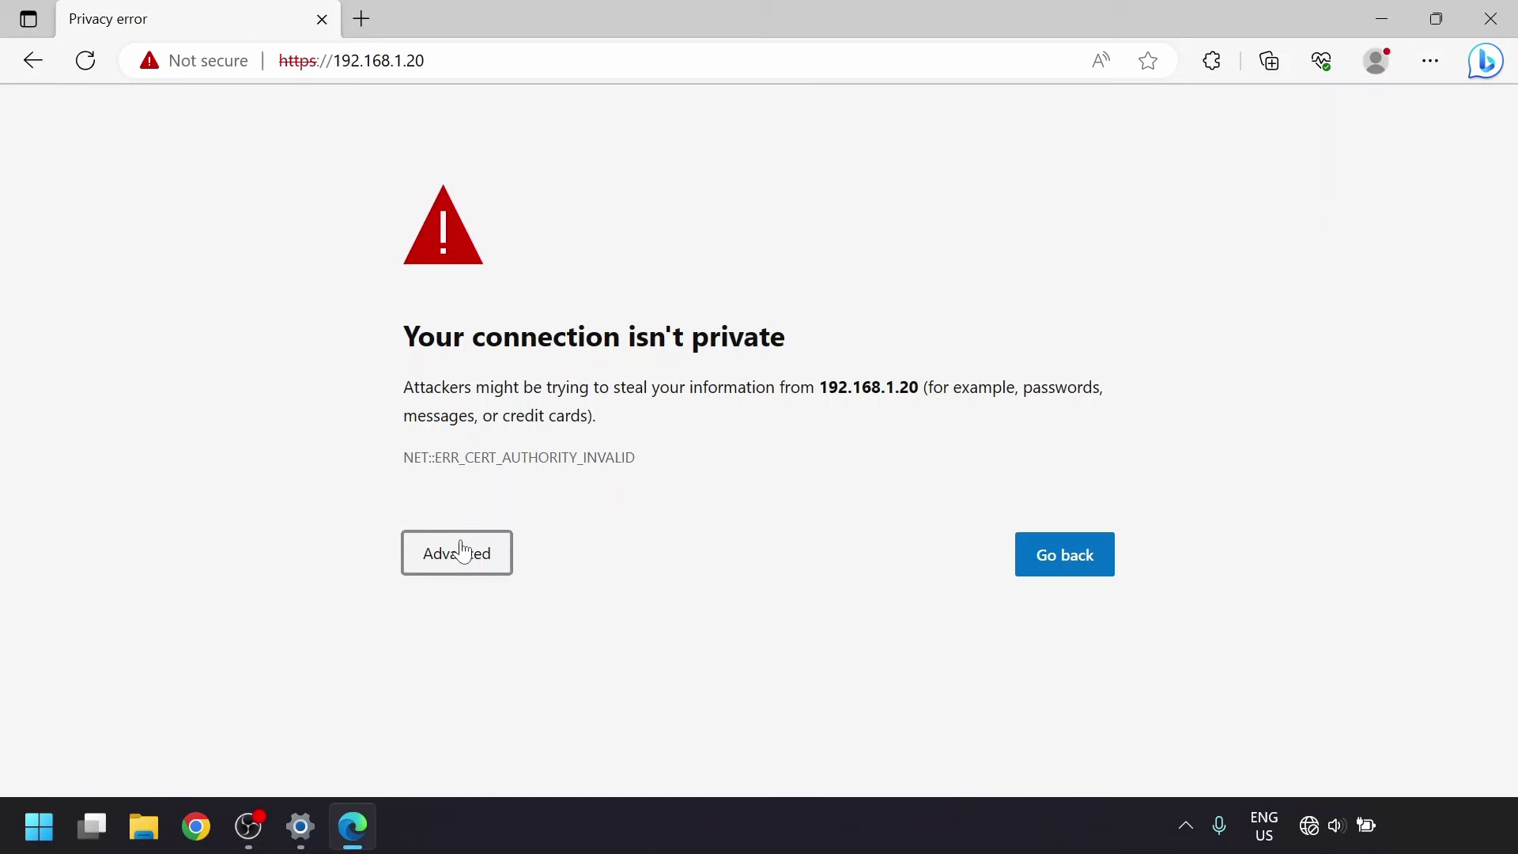
{"action": "left_click", "coordinate": [461, 549]}
{"action": "left_click", "coordinate": [496, 739]}
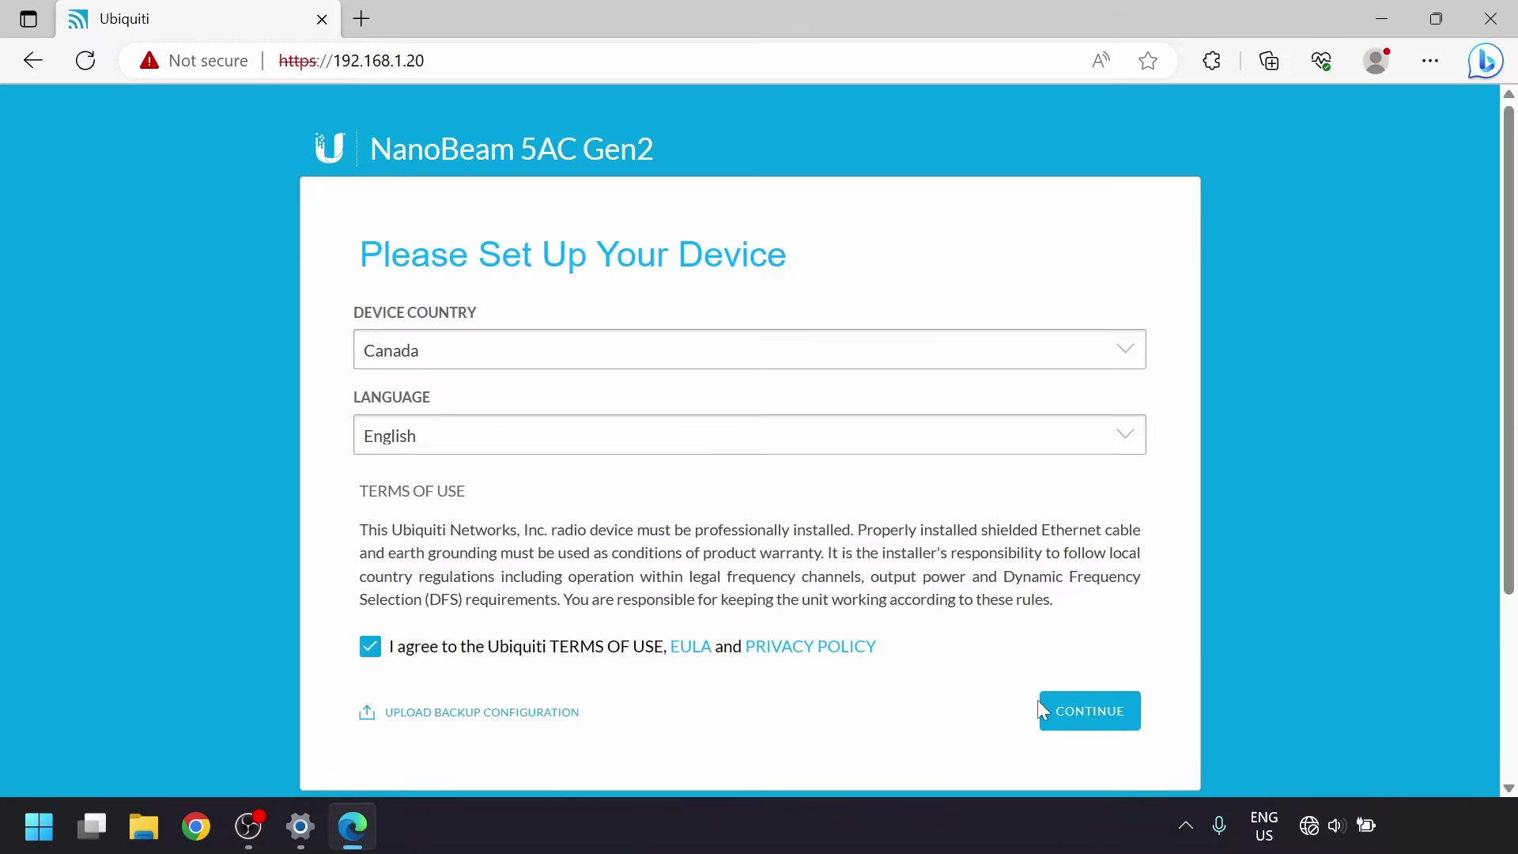
Create the admin login with a confirmed password, dismiss the management radio warning, open Wireless.
{"action": "left_click", "coordinate": [1067, 714]}
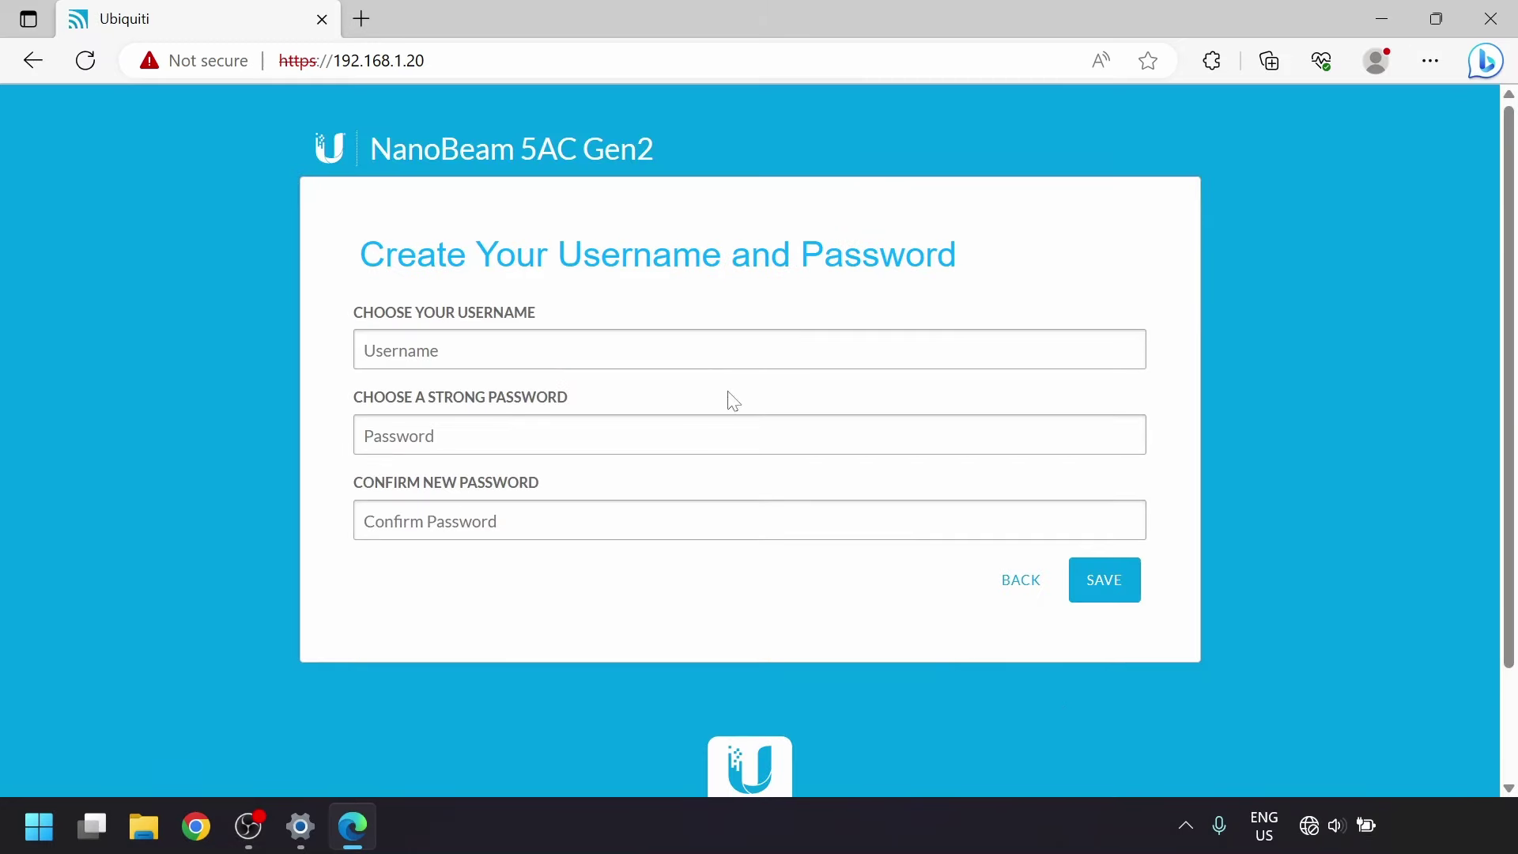
{"action": "type", "text": "admin"}
{"action": "key", "text": "Tab"}
{"action": "type", "text": "**********"}
{"action": "key", "text": "Tab"}
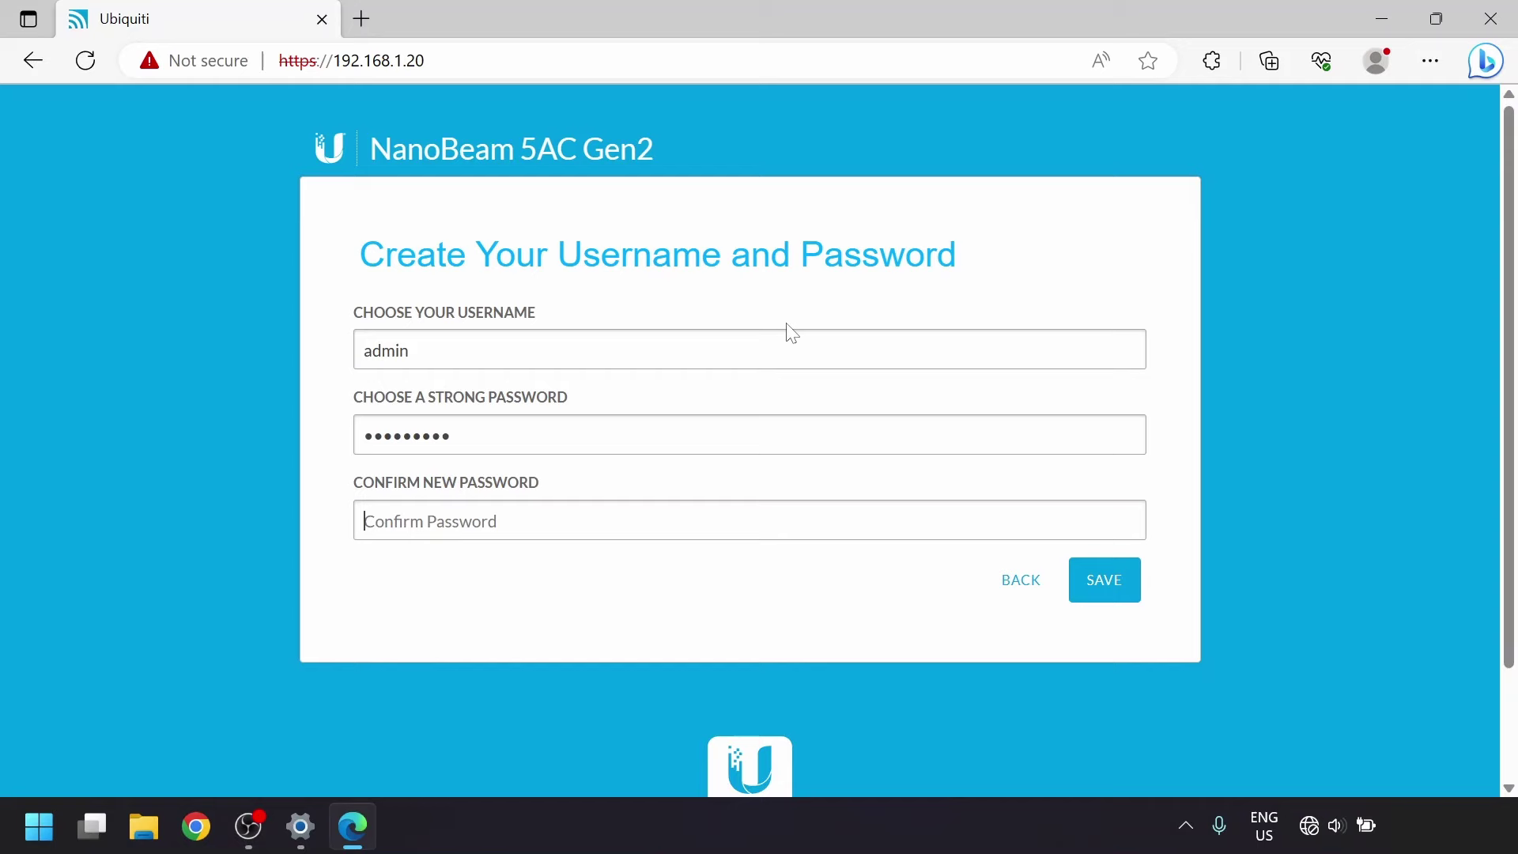
{"action": "type", "text": "*********"}
{"action": "left_click", "coordinate": [1109, 571]}
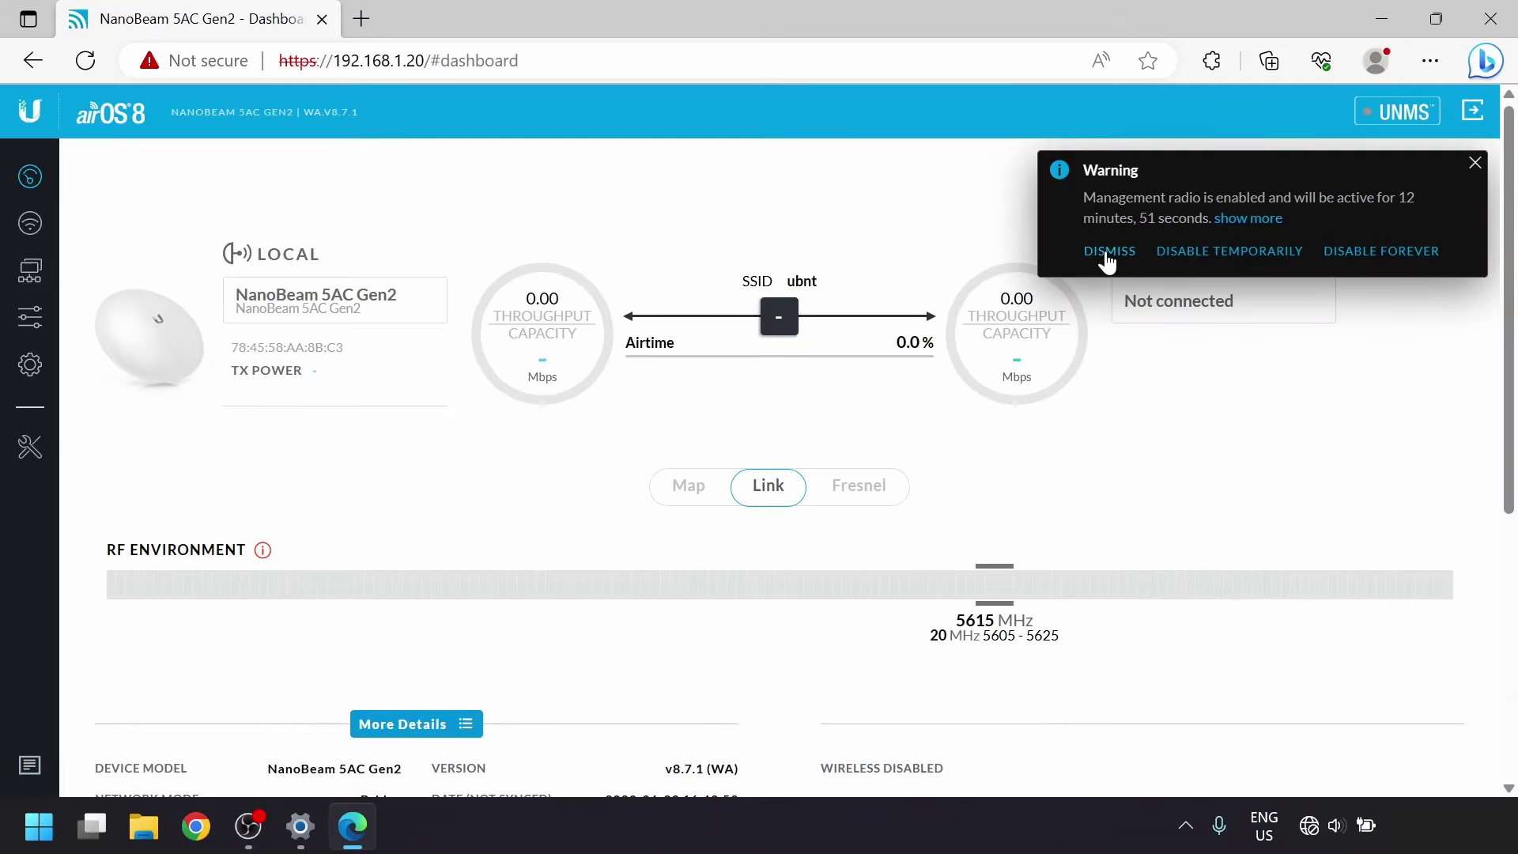
{"action": "left_click", "coordinate": [1108, 252]}
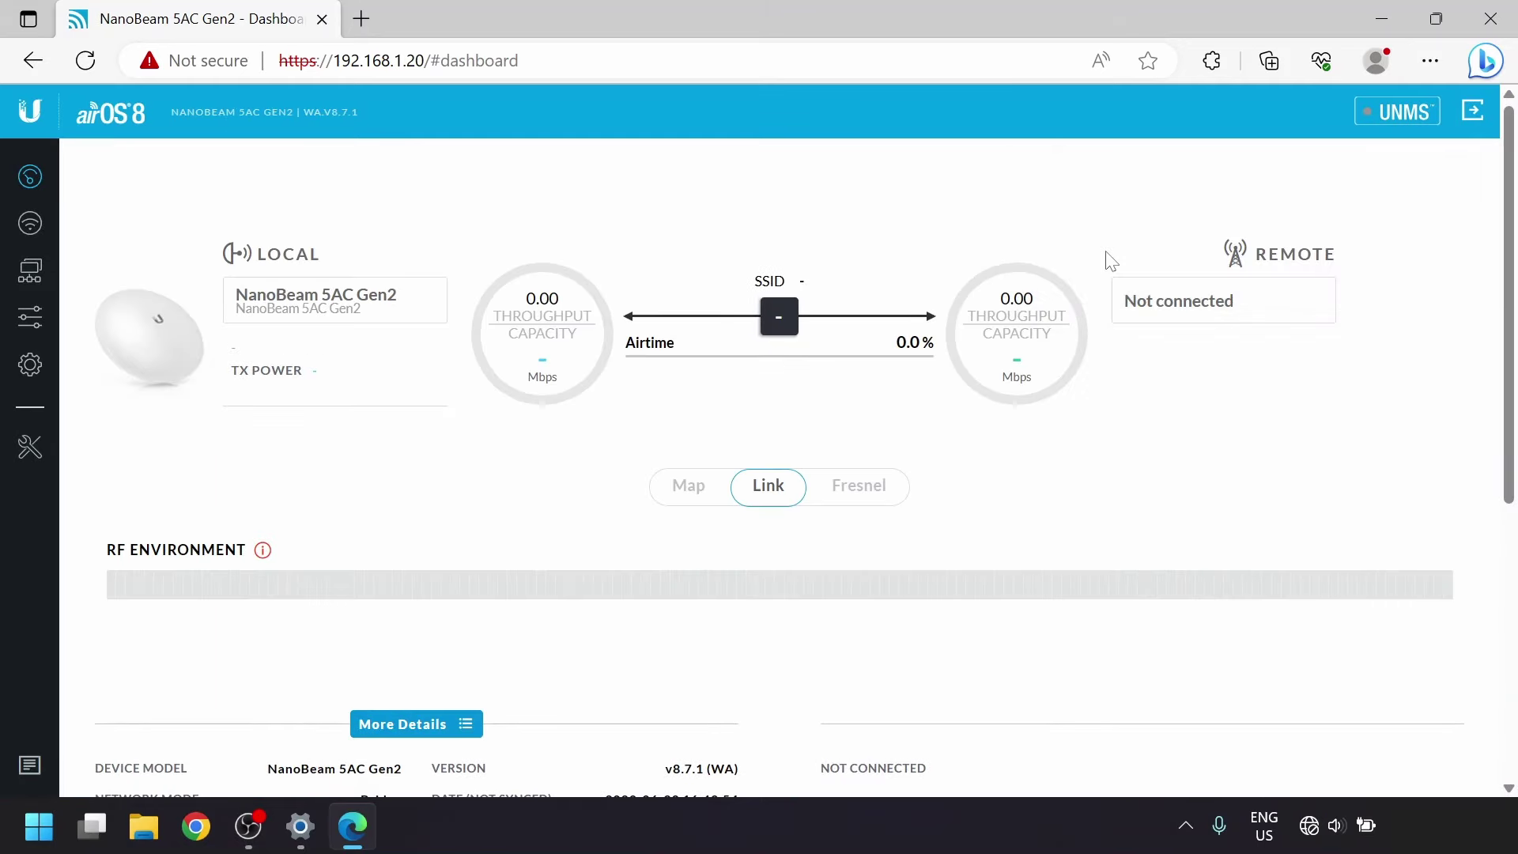
{"action": "left_click", "coordinate": [36, 227]}
Enable Access Point and PTP mode, 5830 MHz centre frequency, SSID ubntptp, 15 dBm output power.
{"action": "left_click", "coordinate": [525, 246]}
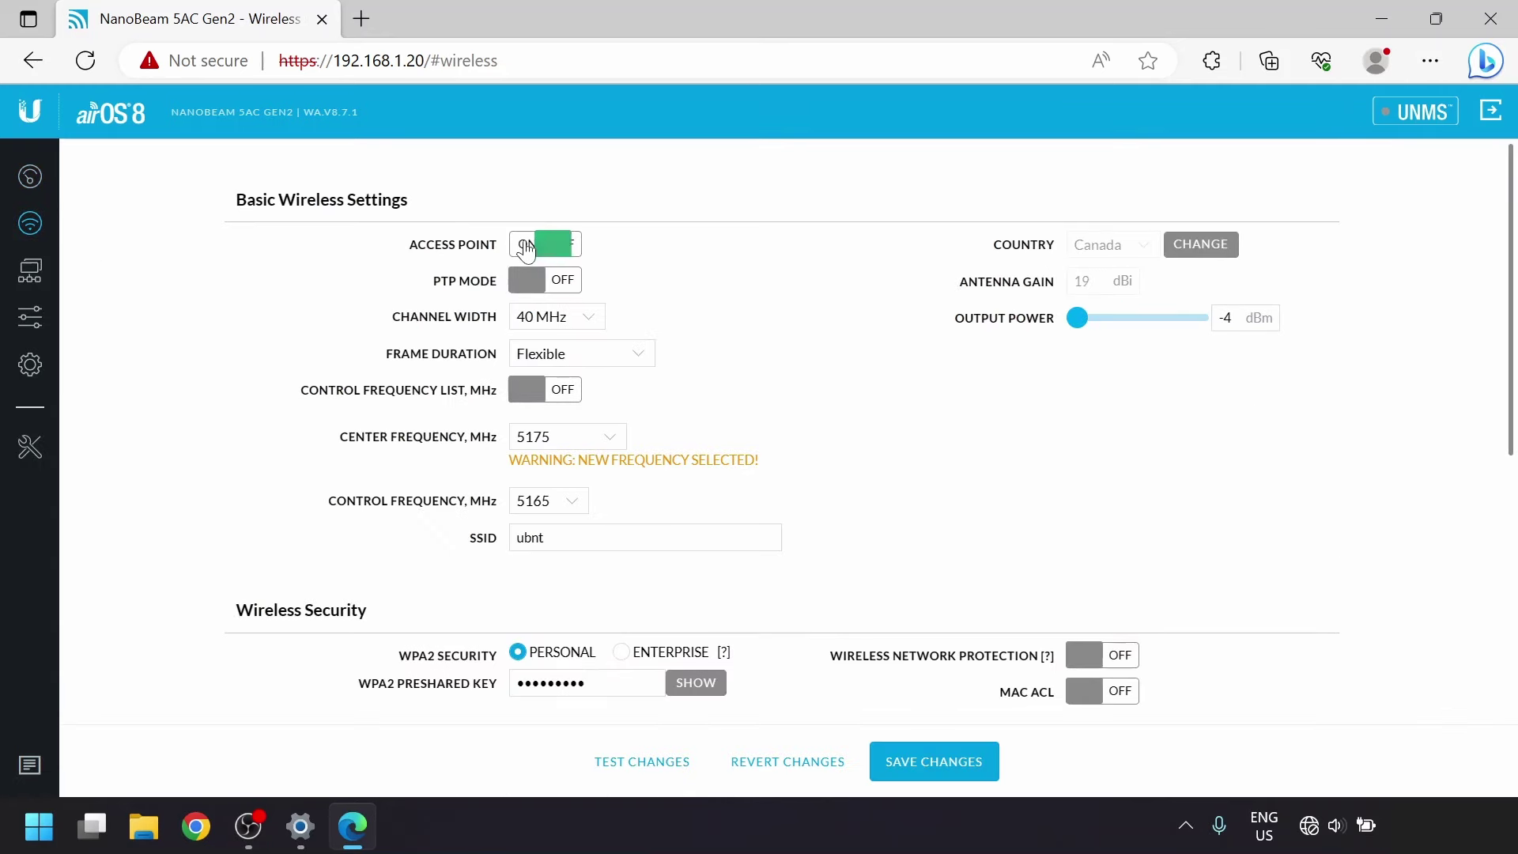
{"action": "left_click", "coordinate": [525, 281]}
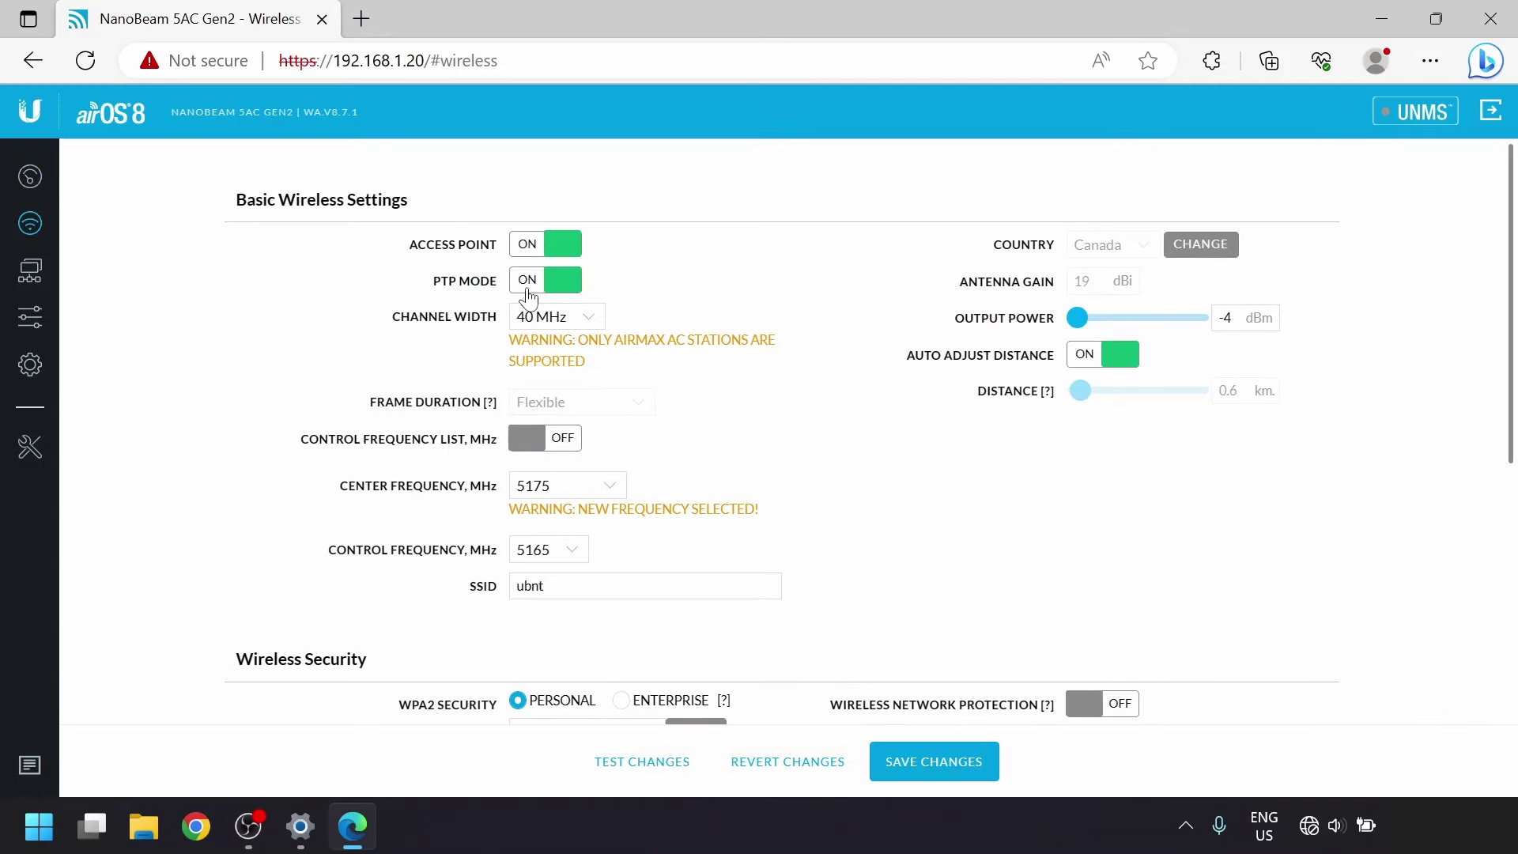
{"action": "left_click", "coordinate": [541, 320]}
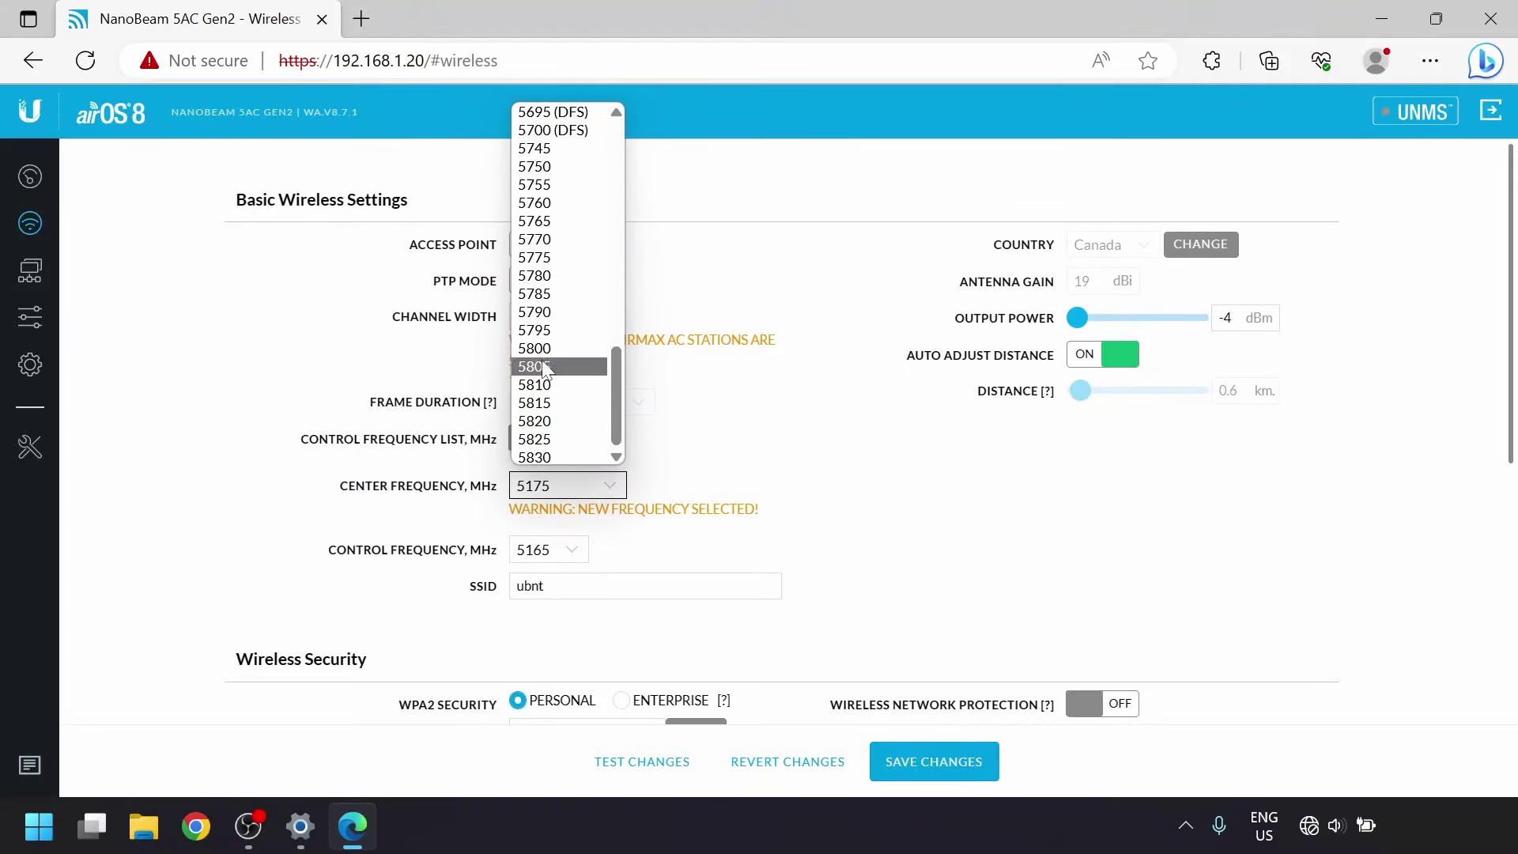
{"action": "left_click", "coordinate": [546, 437]}
{"action": "left_click", "coordinate": [700, 616]}
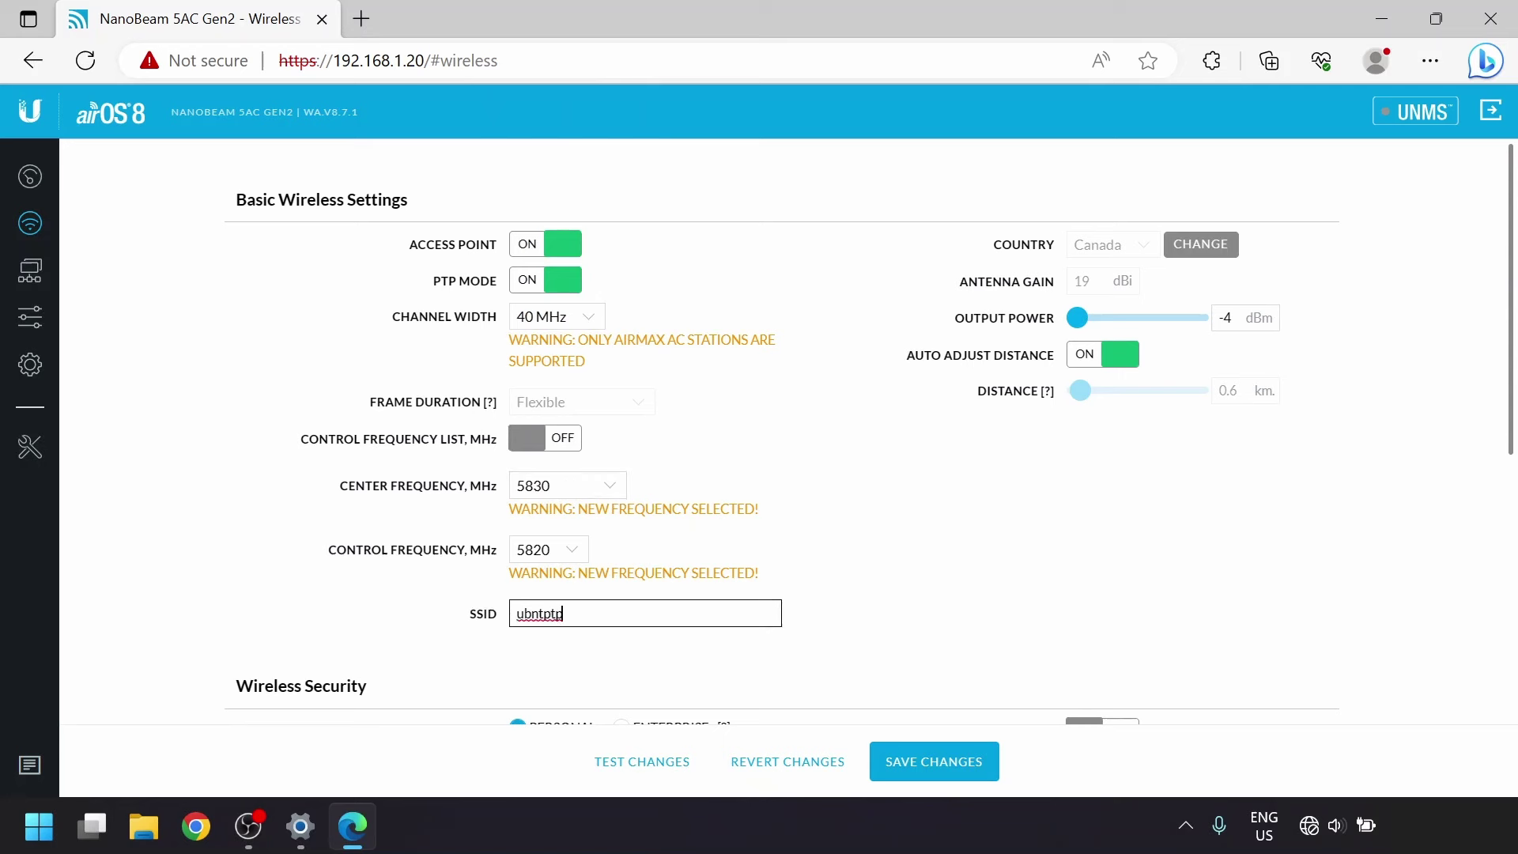
{"action": "left_click_drag", "start_coordinate": [1081, 326], "coordinate": [1158, 330]}
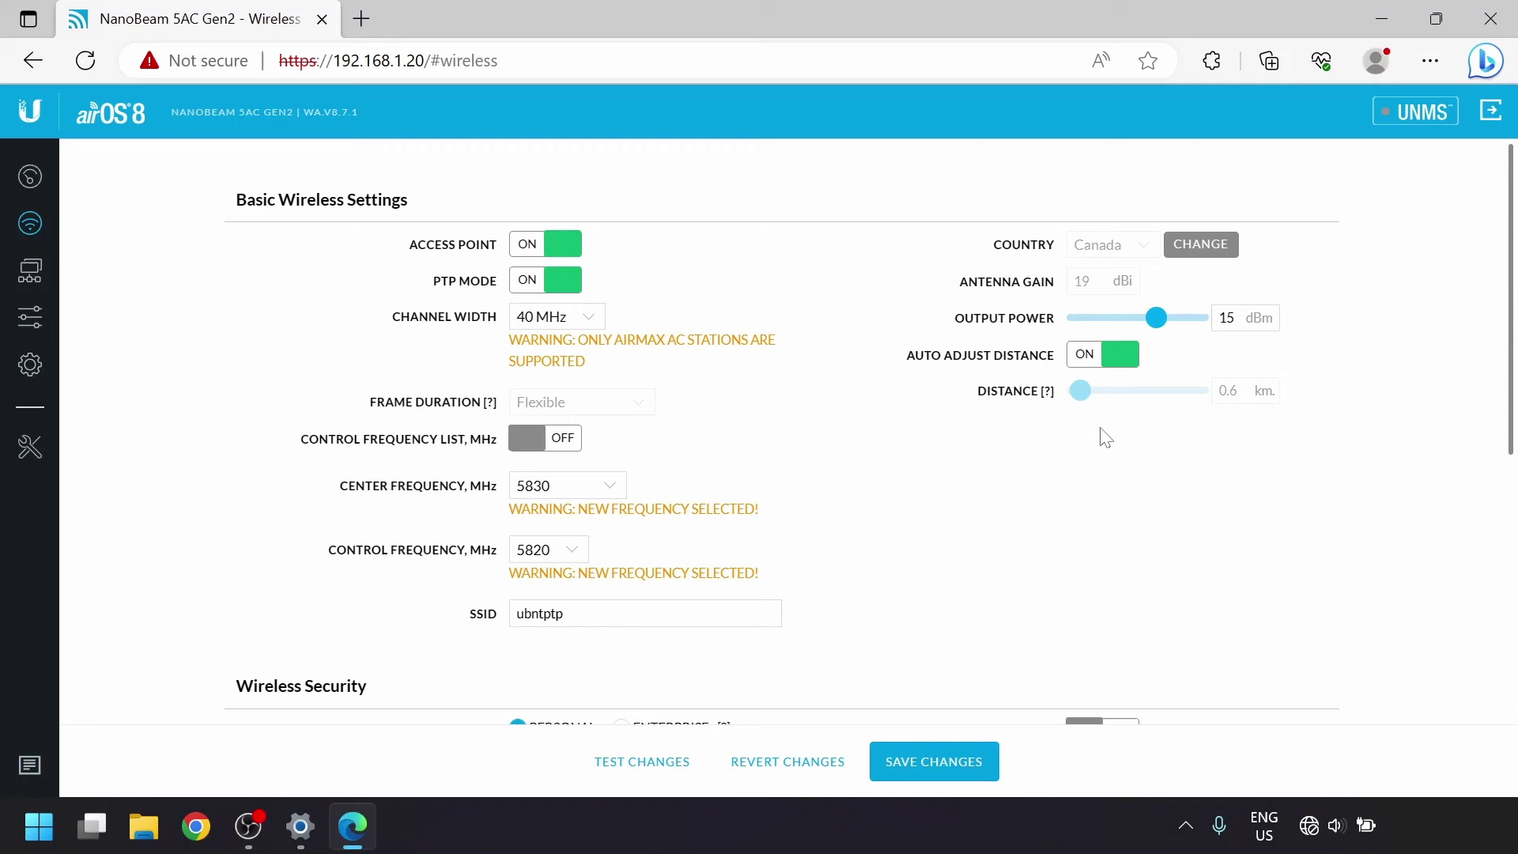
Replace the WPA2 preshared key with a new key.
{"action": "scroll", "coordinate": [1105, 437], "scroll_direction": "down", "scroll_amount": 4}
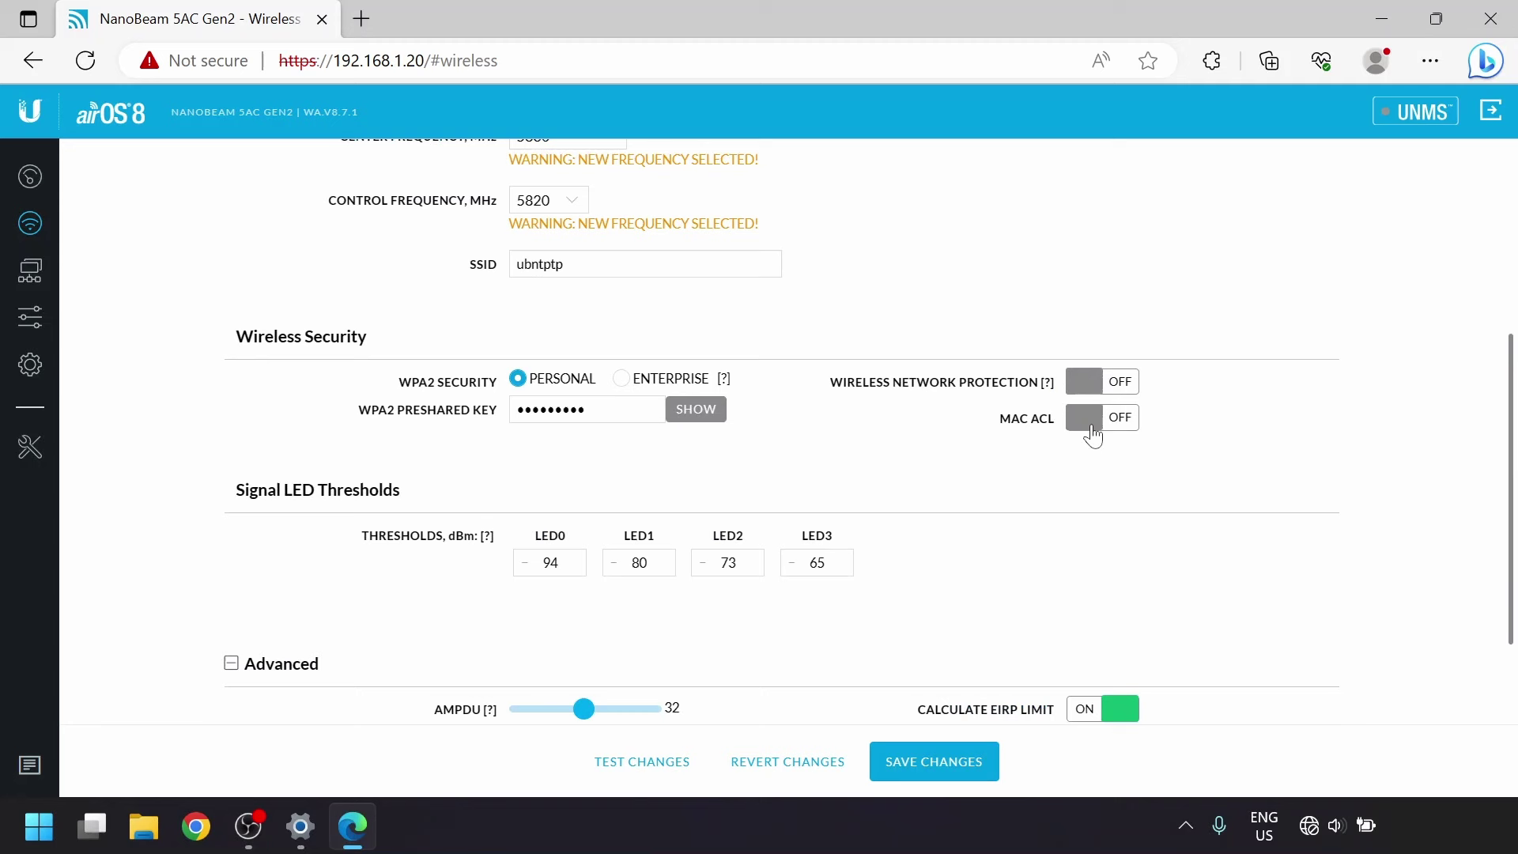
{"action": "left_click", "coordinate": [692, 408]}
{"action": "left_click_drag", "start_coordinate": [587, 408], "coordinate": [461, 403]}
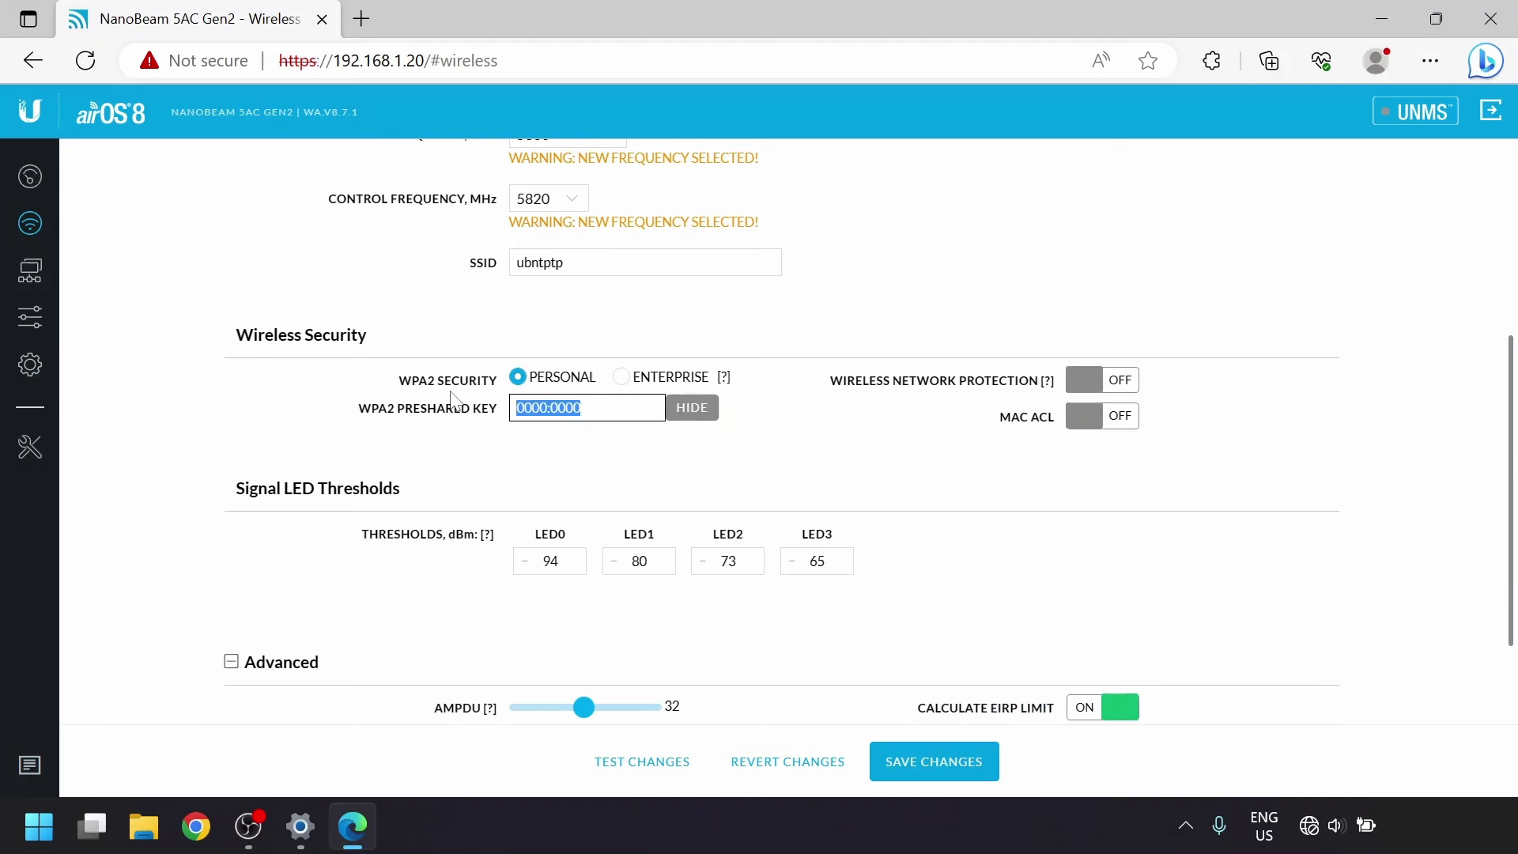
{"action": "type", "text": "ubntptp123"}
Turn on Automatic Power Control and raise the target signal toward -57 dBm.
{"action": "scroll", "coordinate": [495, 372], "scroll_direction": "down", "scroll_amount": 2}
{"action": "left_click", "coordinate": [1085, 645]}
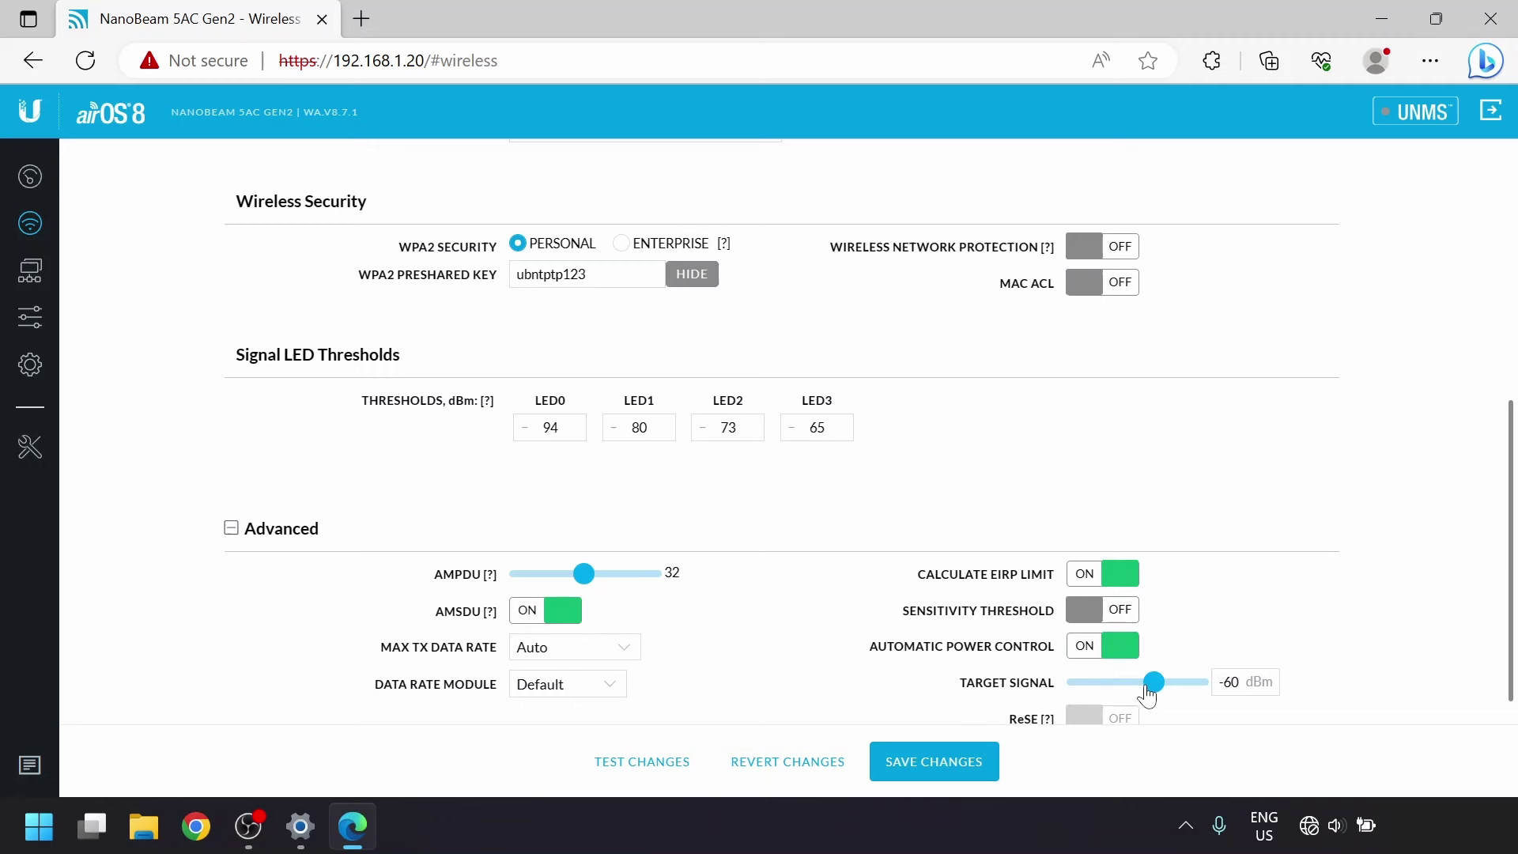
{"action": "left_click_drag", "start_coordinate": [1150, 690], "coordinate": [1165, 690]}
{"action": "scroll", "coordinate": [712, 475], "scroll_direction": "up", "scroll_amount": 7}
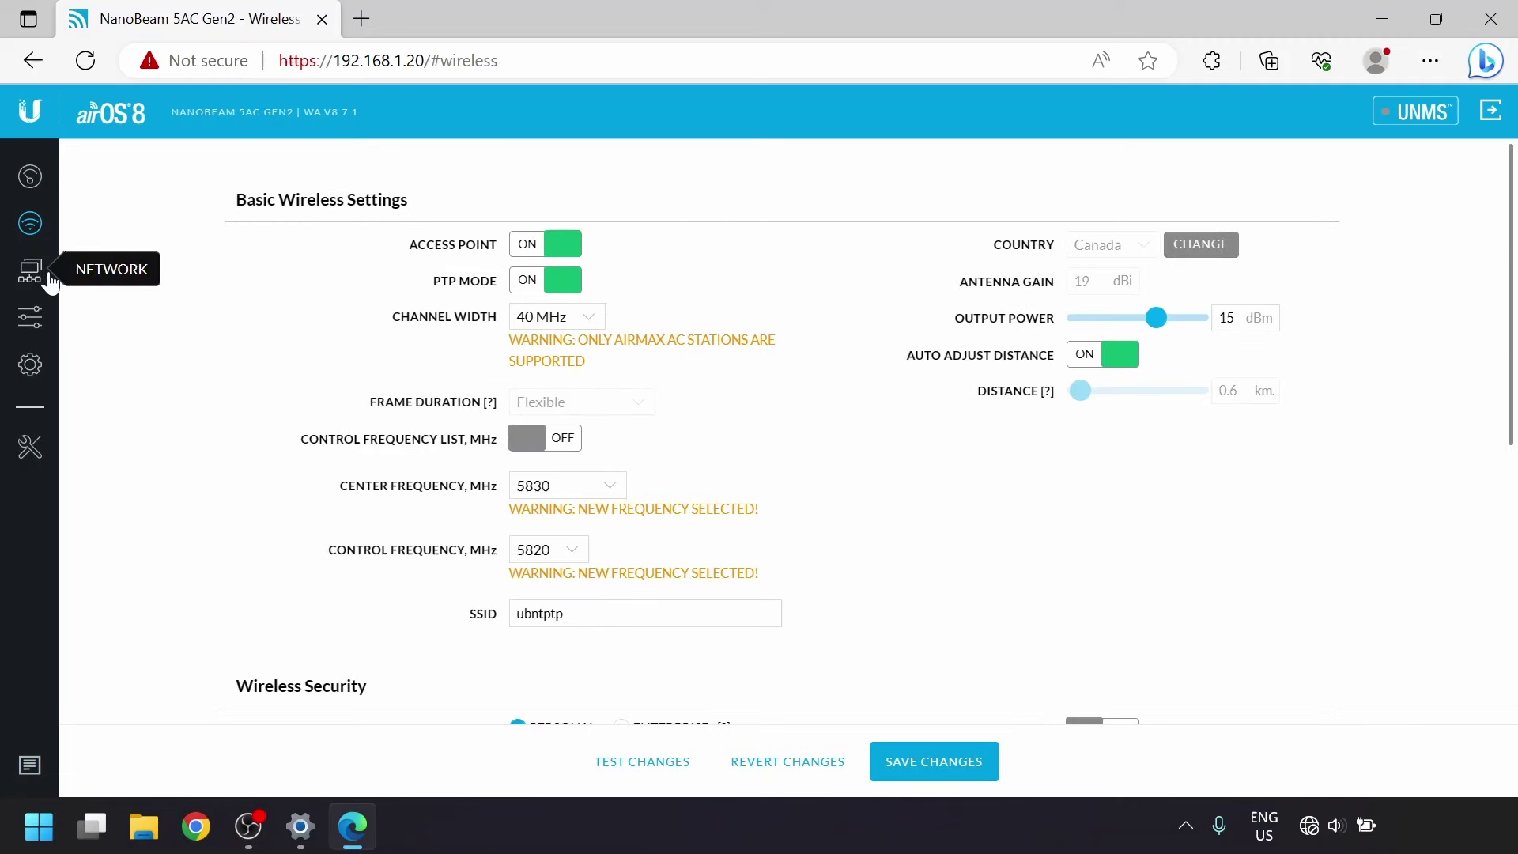
Set the management IP to 192.168.1.7 and switch off auto IP aliasing and IPv6.
{"action": "left_click", "coordinate": [31, 273]}
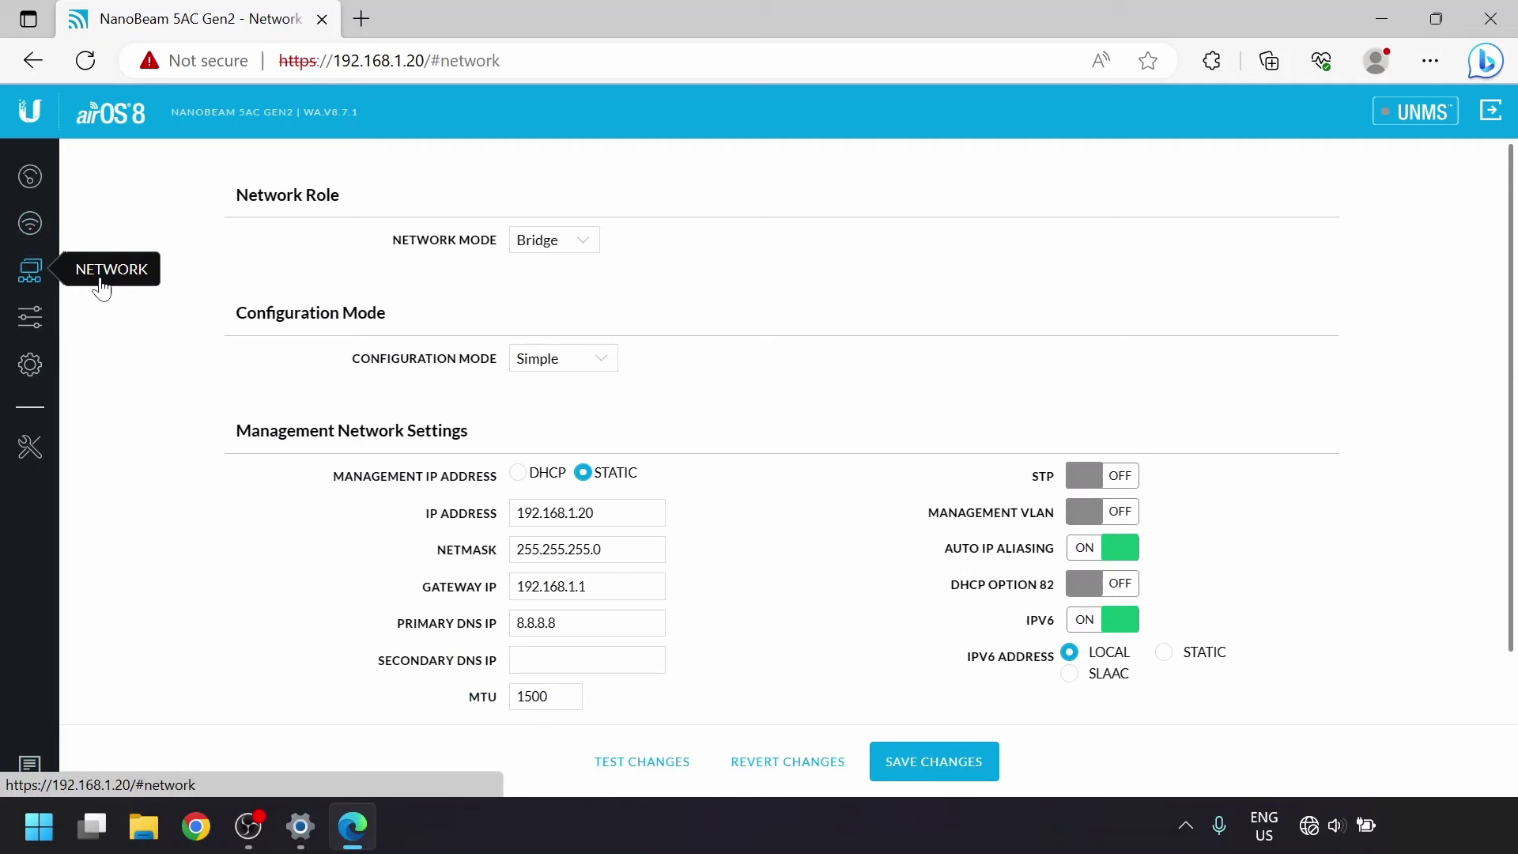
{"action": "left_click", "coordinate": [553, 510]}
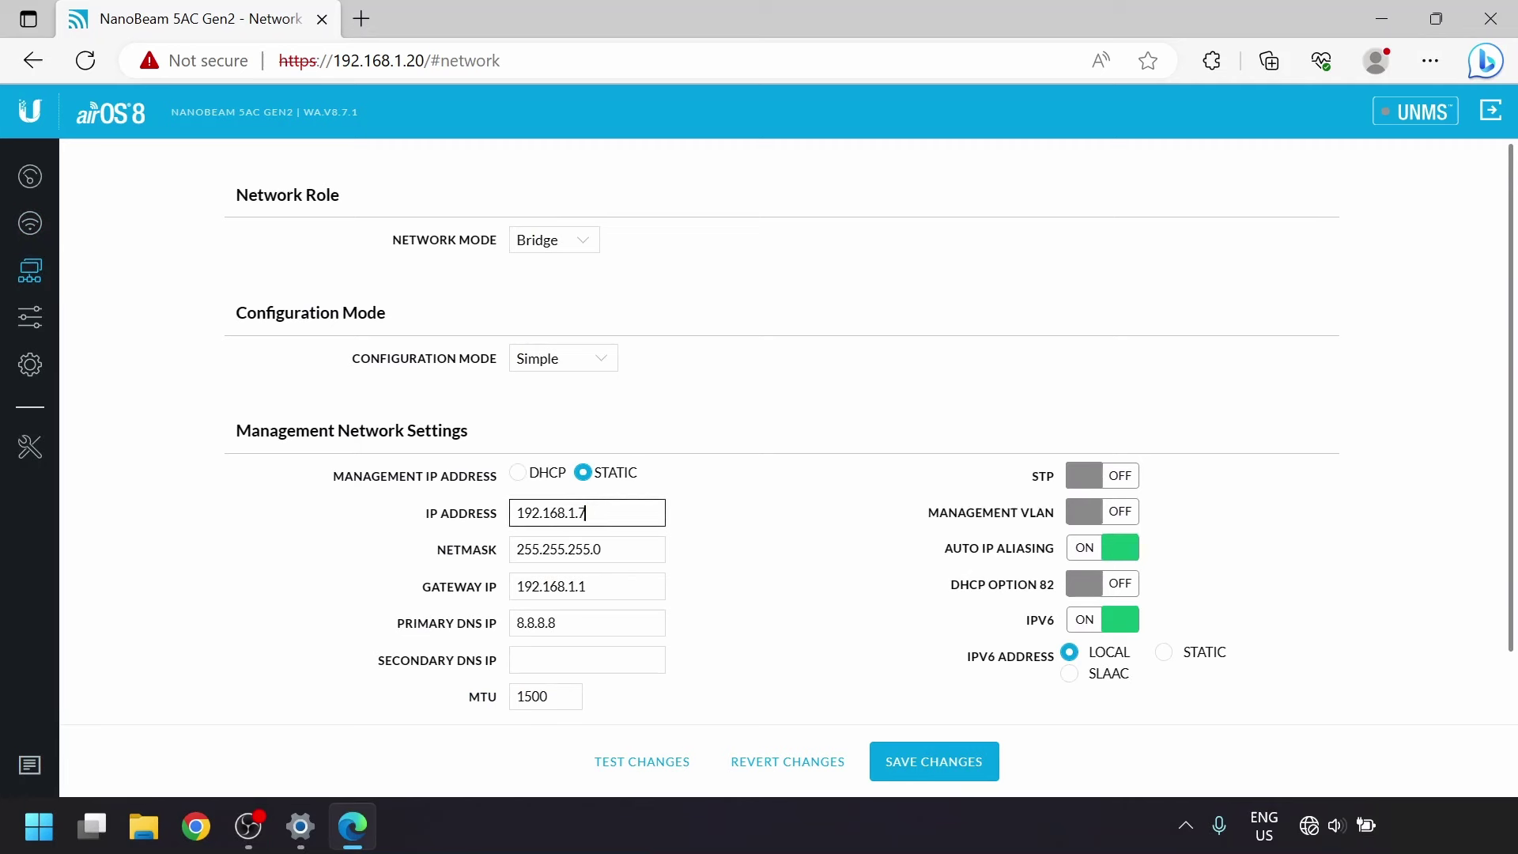
{"action": "left_click", "coordinate": [645, 549]}
{"action": "left_click", "coordinate": [590, 512]}
{"action": "left_click", "coordinate": [1088, 558]}
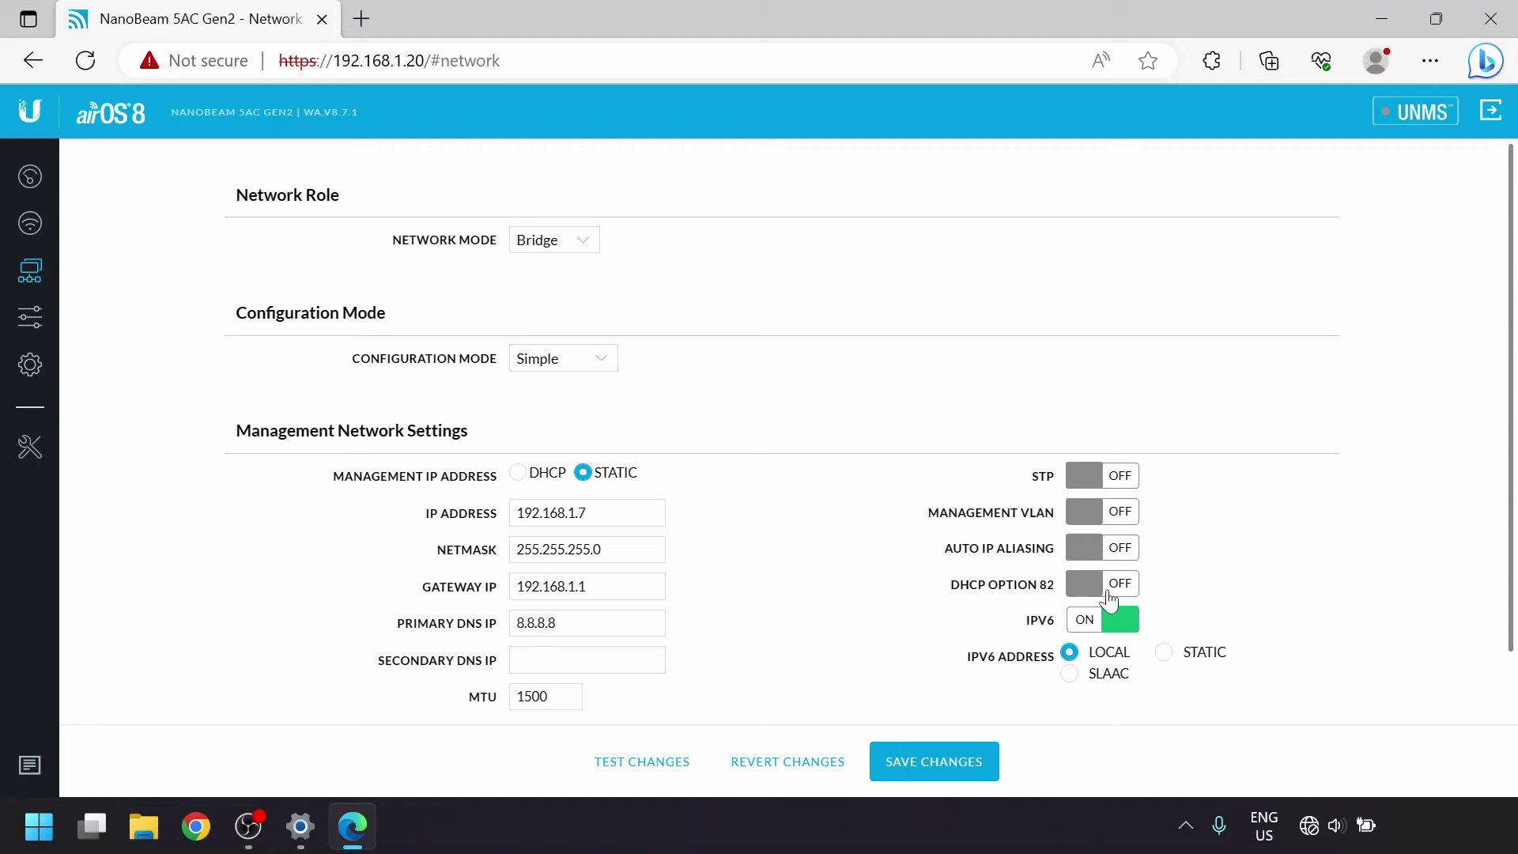
{"action": "left_click", "coordinate": [1117, 626]}
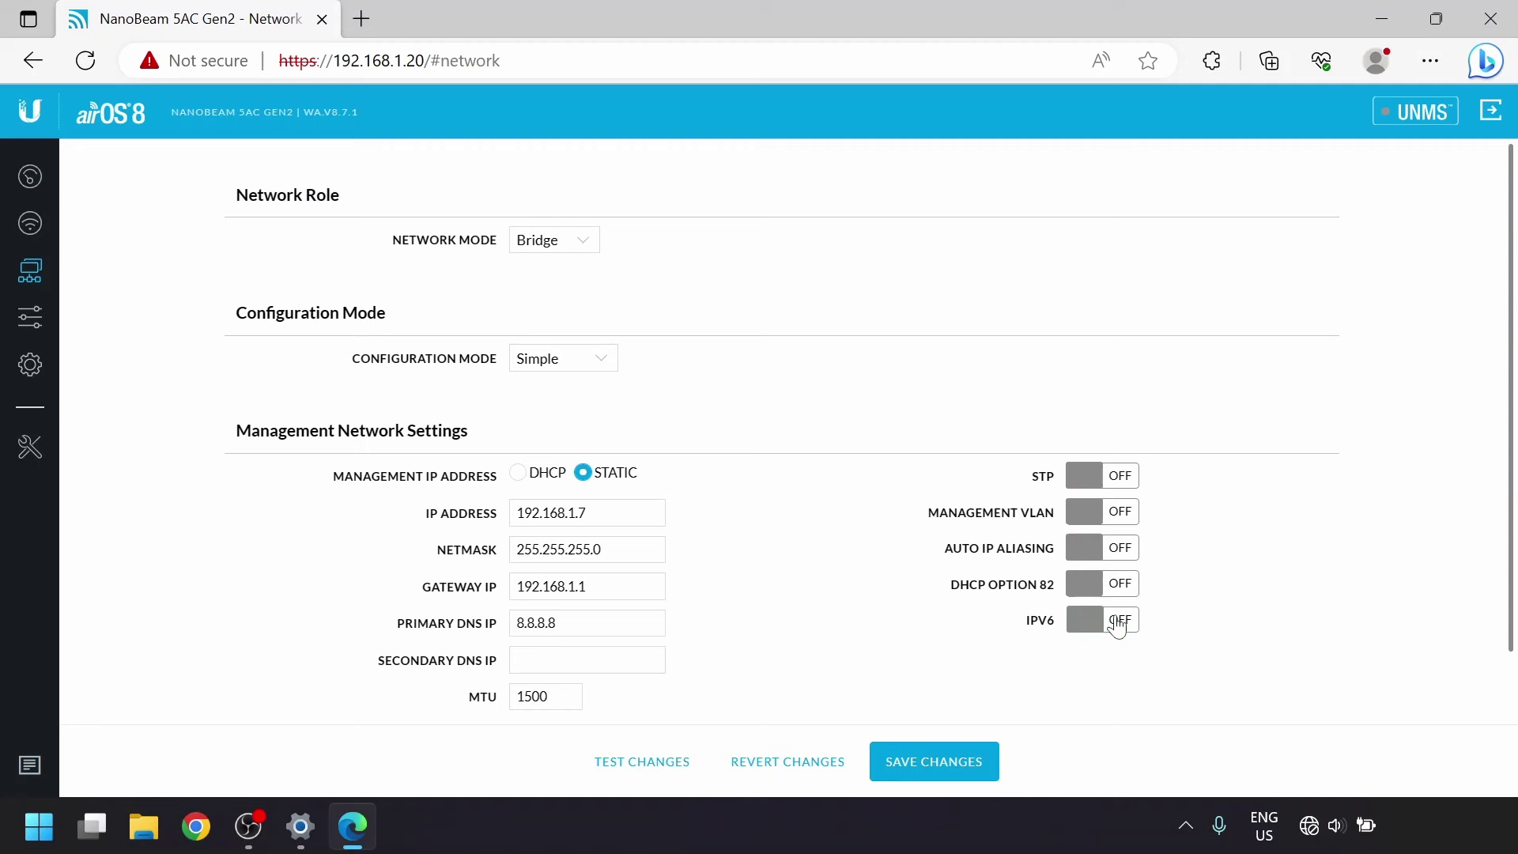
Review the Services, Network and Wireless pages, then save the configuration to the unit.
{"action": "left_click", "coordinate": [37, 320]}
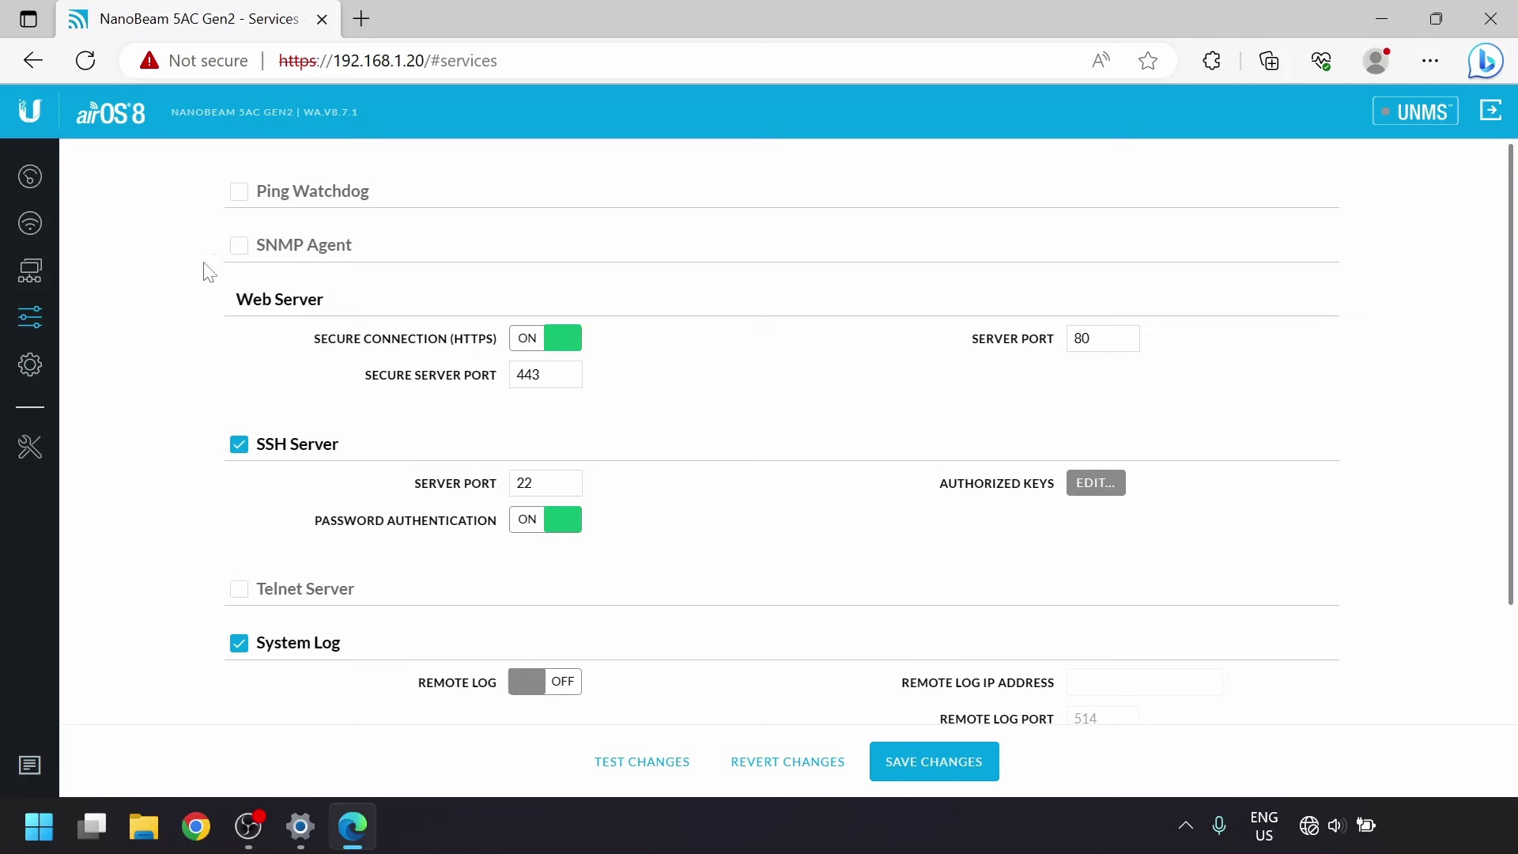
{"action": "left_click", "coordinate": [33, 271]}
{"action": "left_click", "coordinate": [34, 225]}
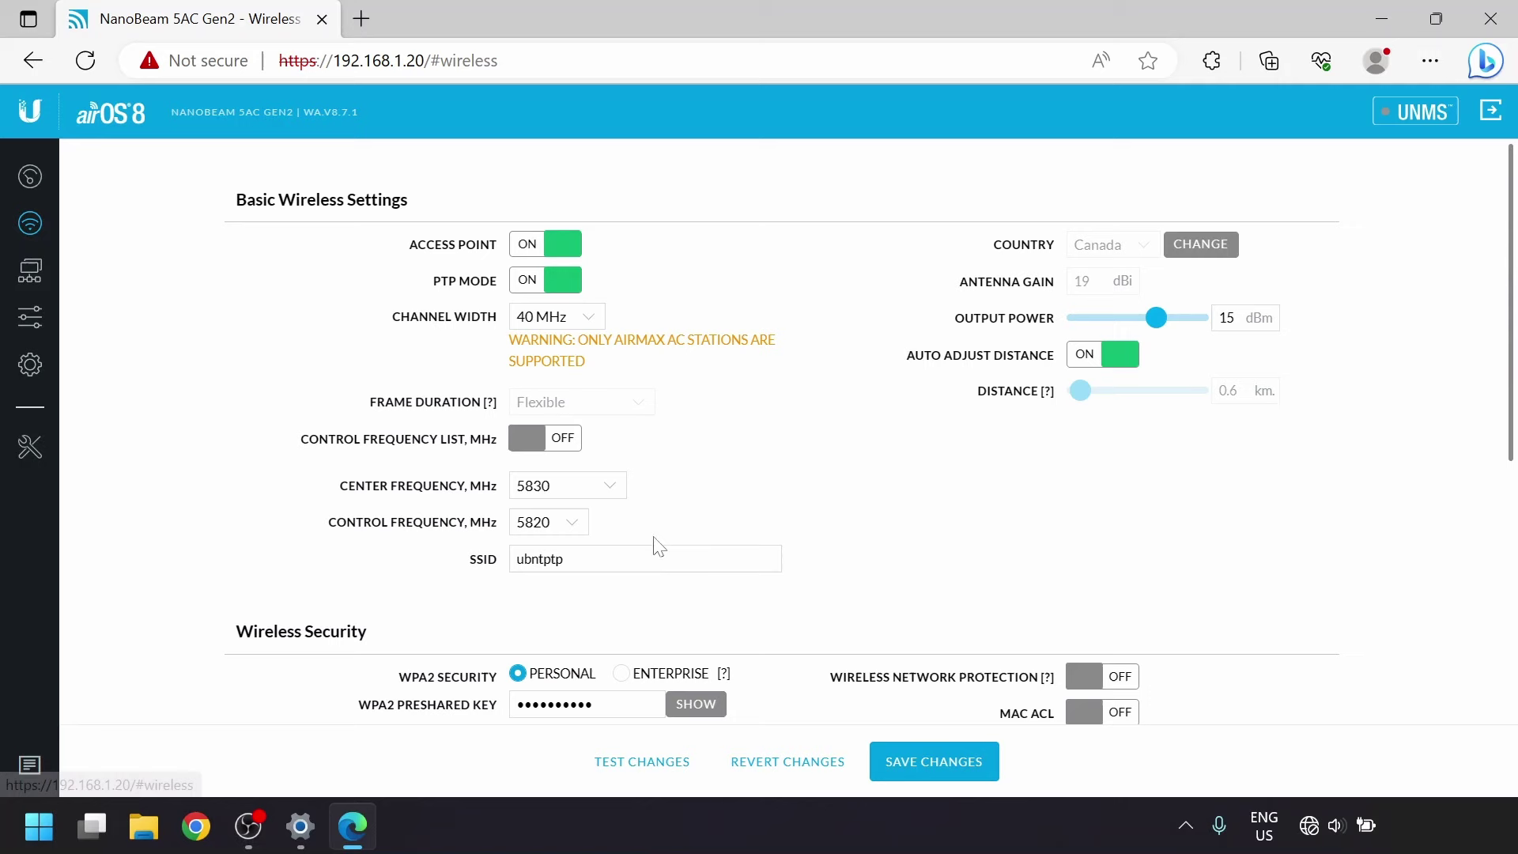
{"action": "left_click", "coordinate": [911, 767]}
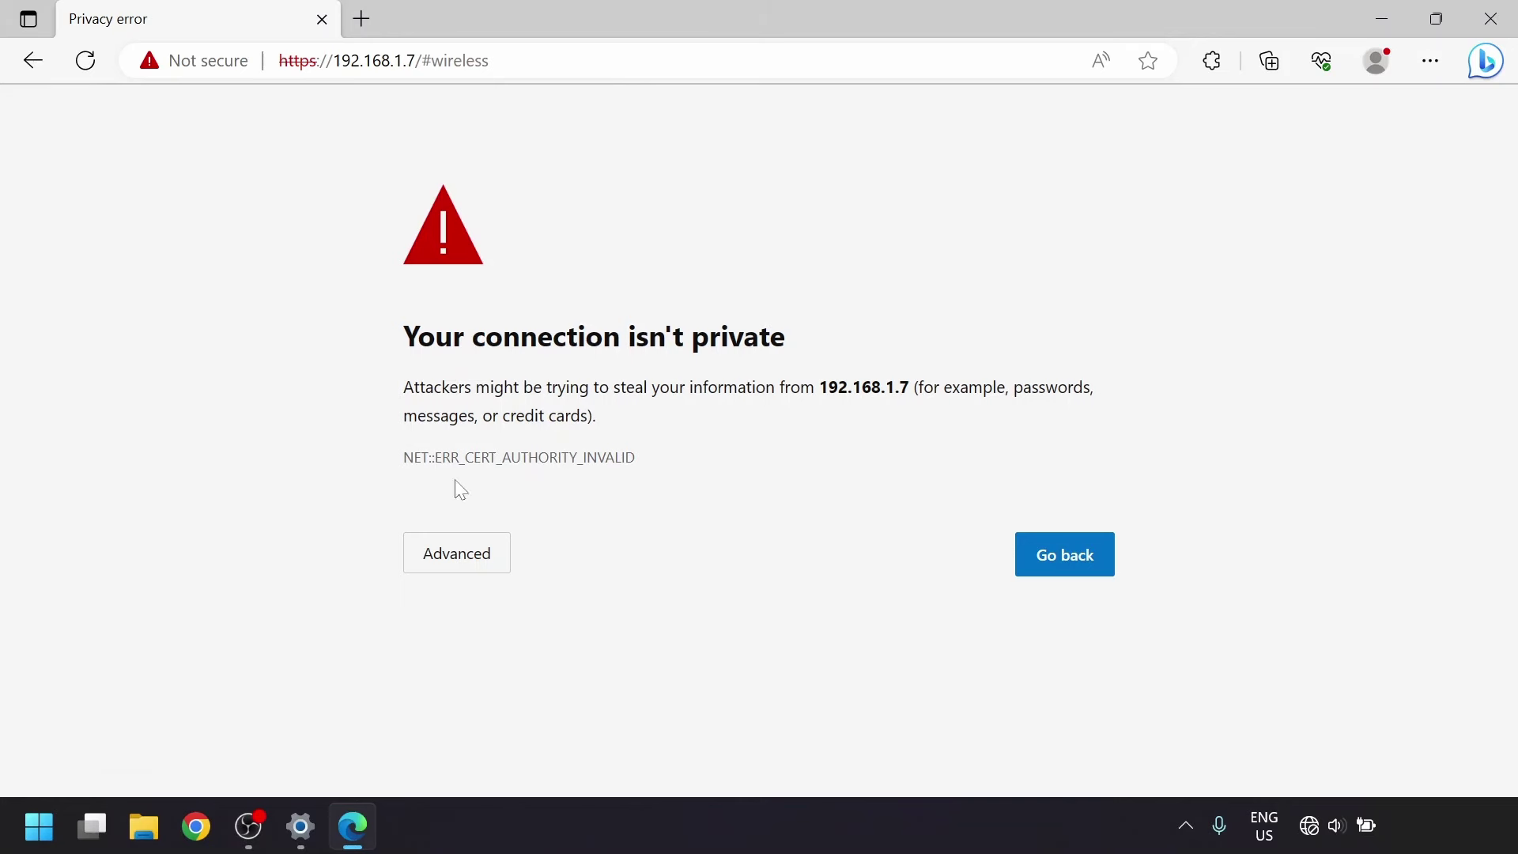
Continue past the certificate warning for 192.168.1.7 and log in with the admin credentials.
{"action": "left_click", "coordinate": [451, 552]}
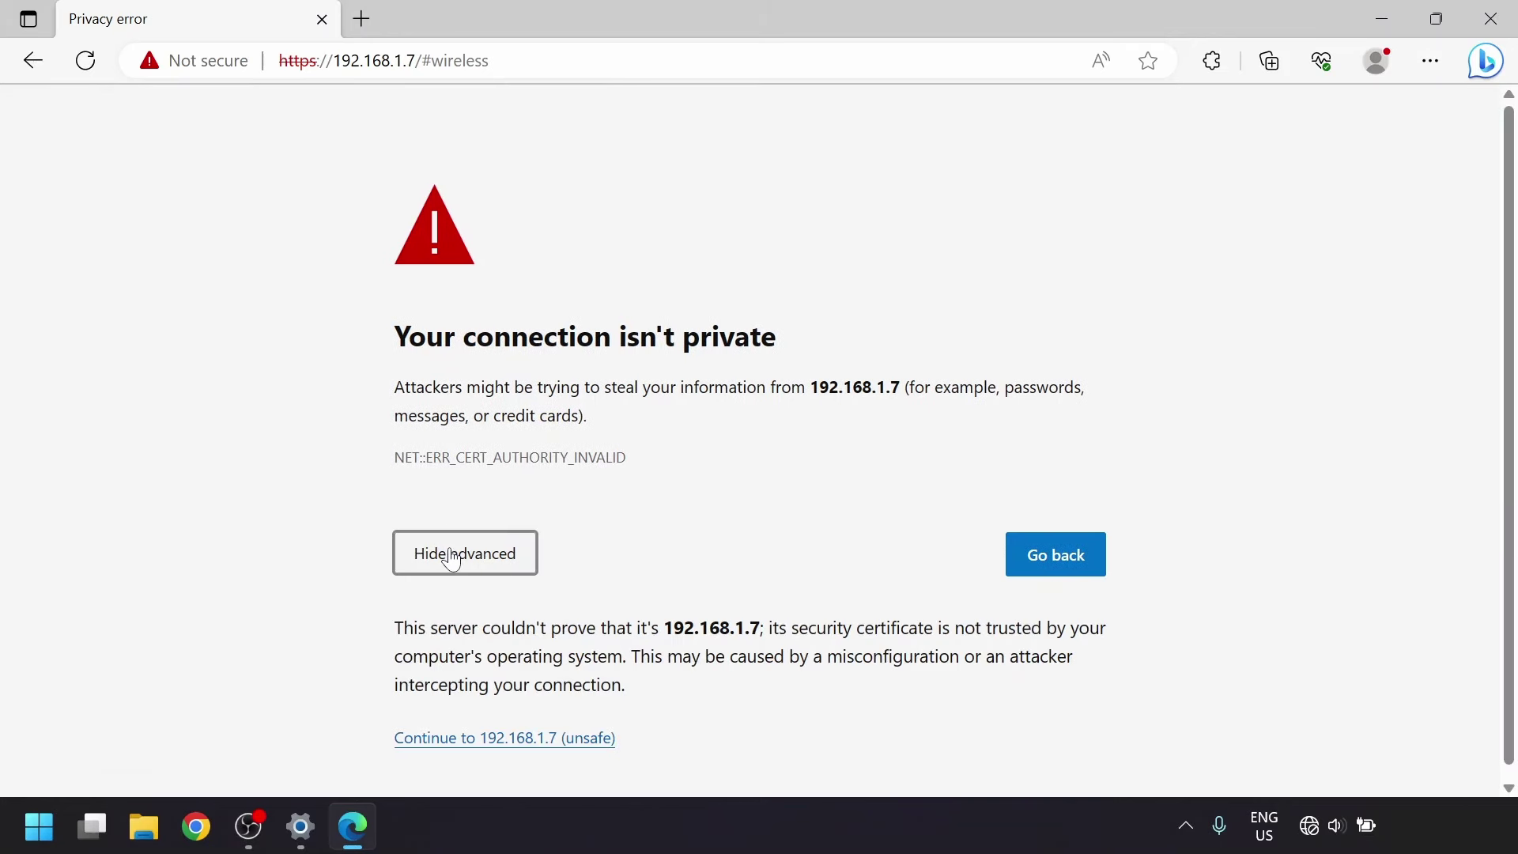
{"action": "left_click", "coordinate": [467, 727]}
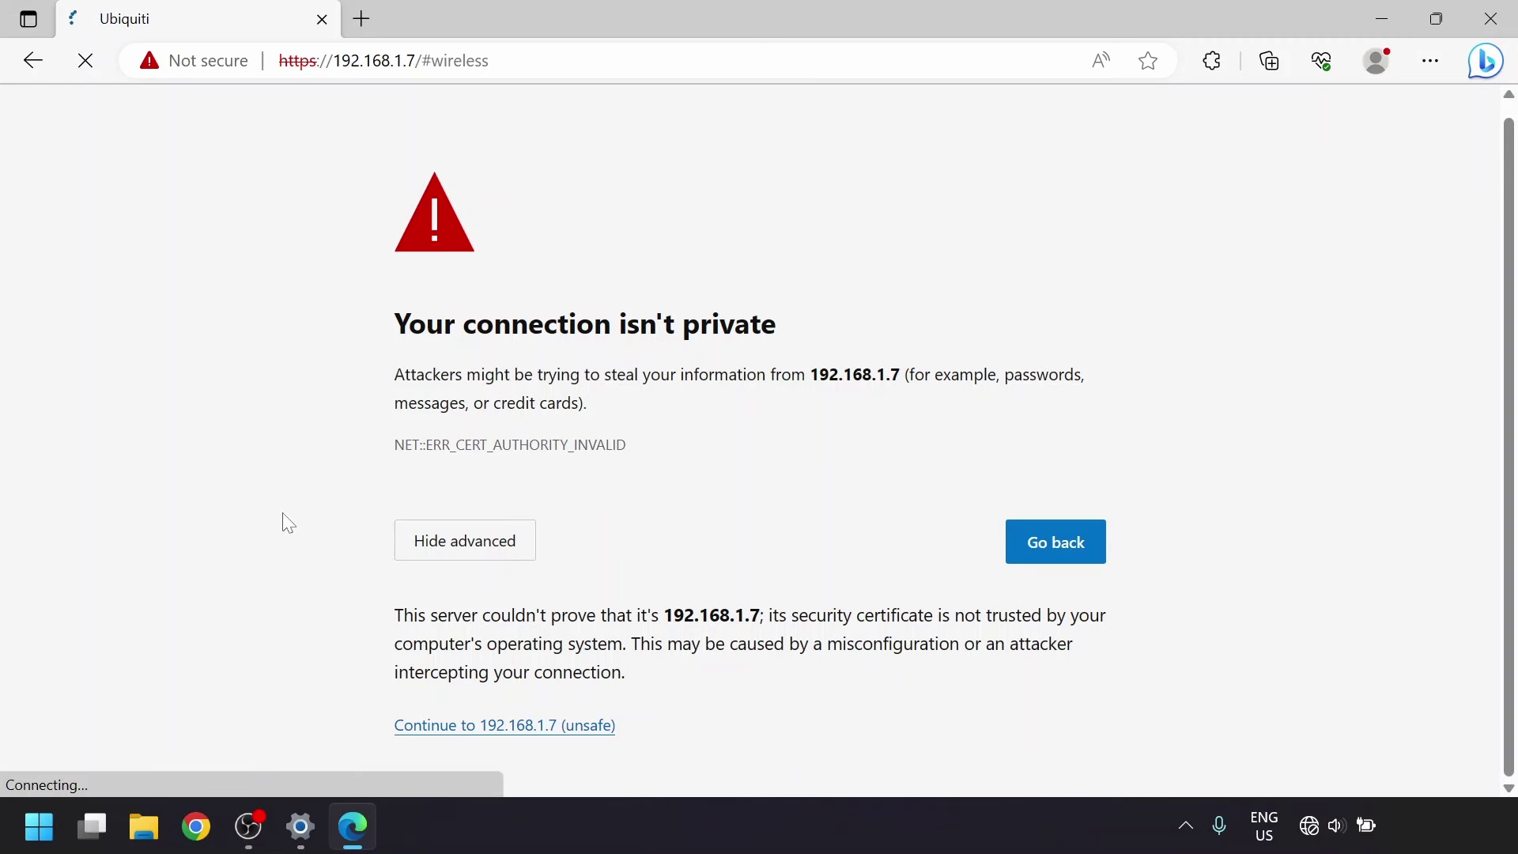
{"action": "type", "text": "admin"}
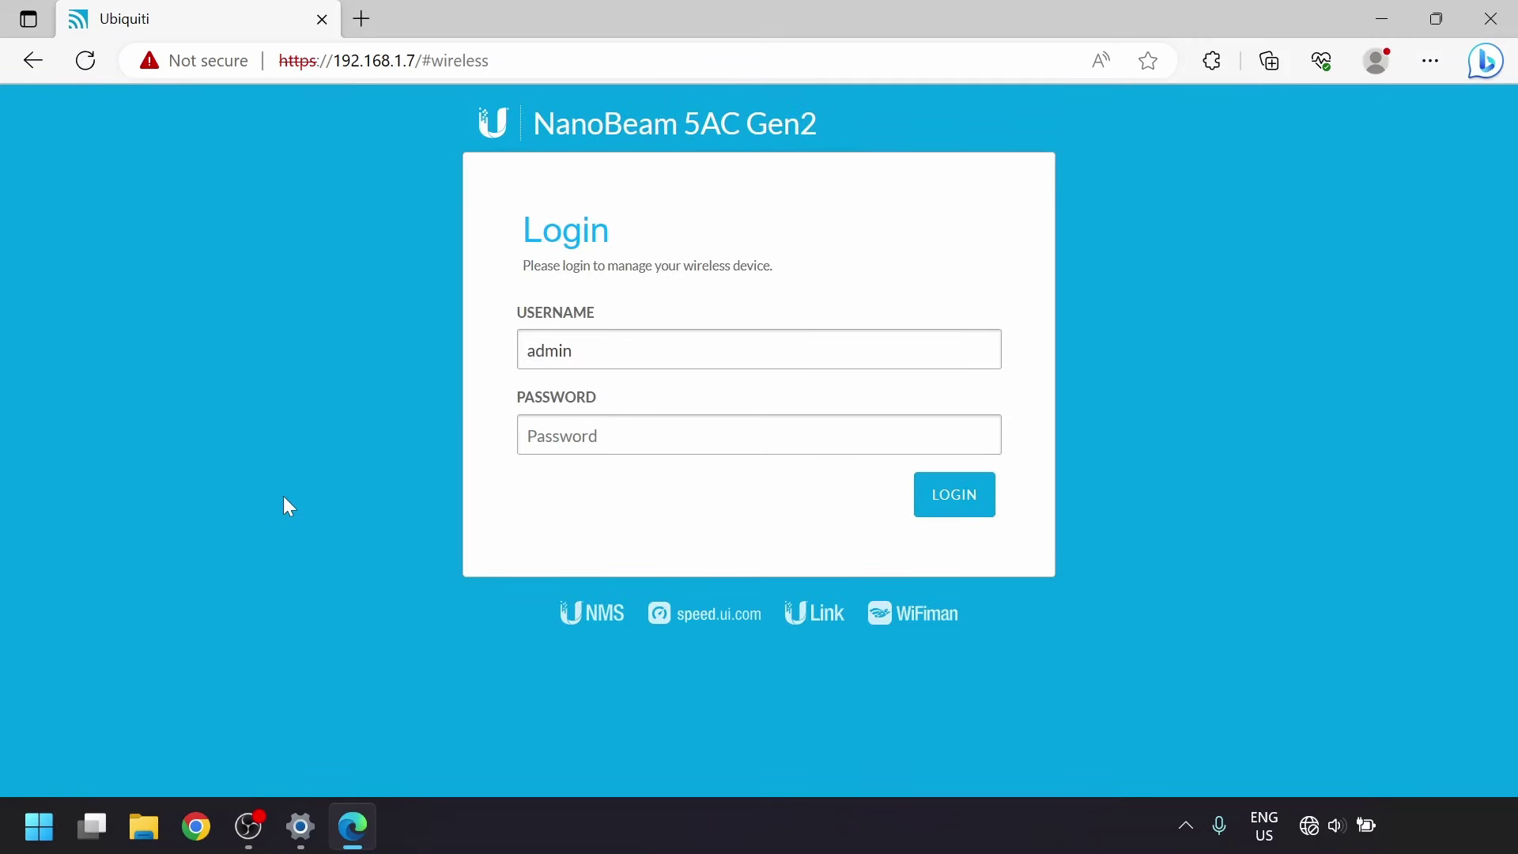
{"action": "key", "text": "Tab"}
{"action": "key", "text": "ctrl+v"}
{"action": "key", "text": "Return"}
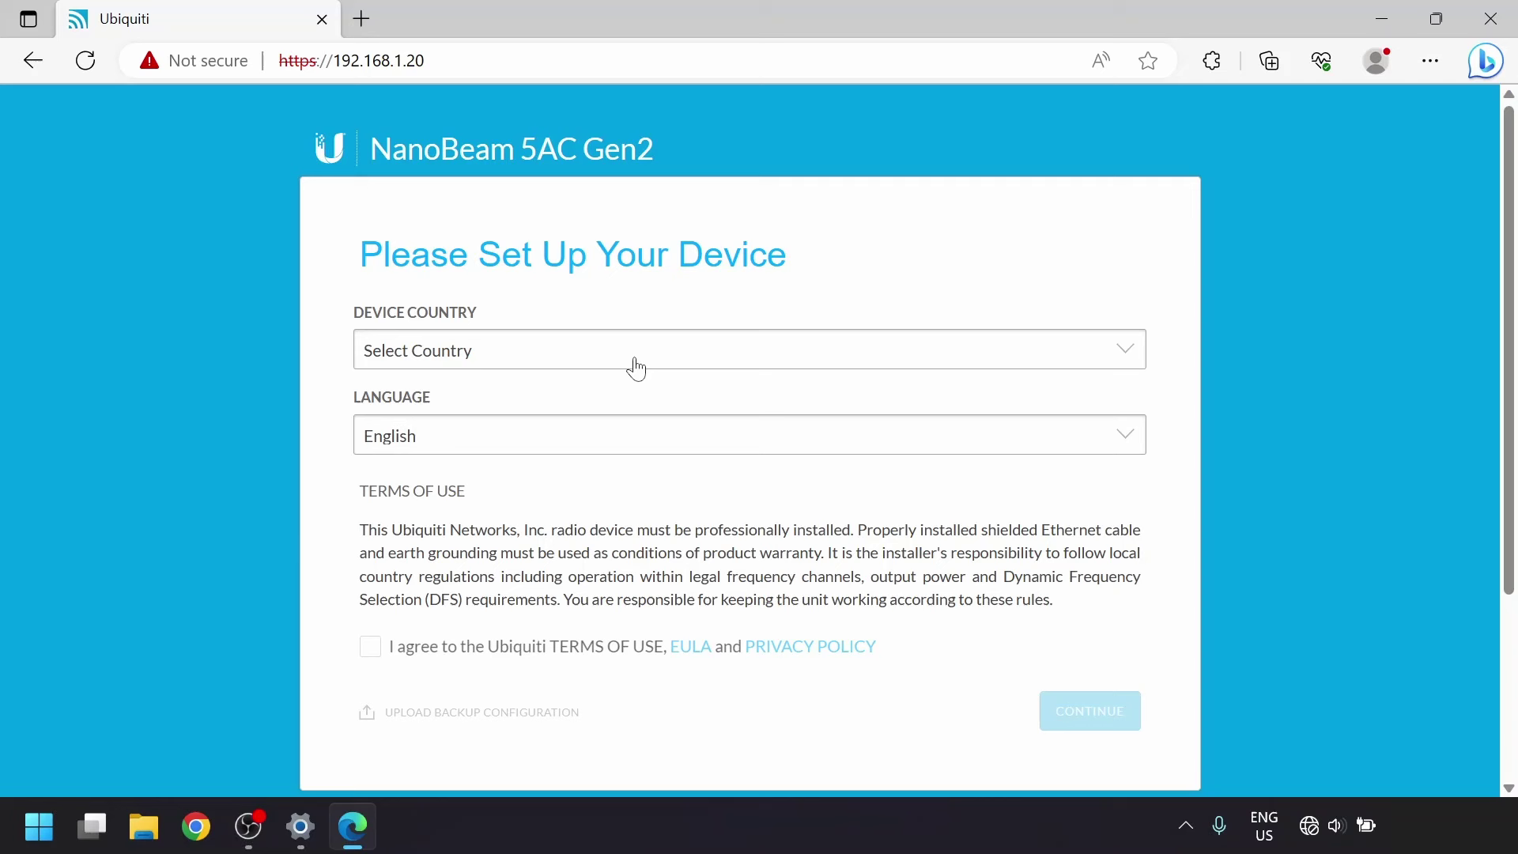
Choose Canada as the device country and accept the terms of use.
{"action": "left_click", "coordinate": [641, 362]}
{"action": "key", "text": "c"}
{"action": "key", "text": "c"}
{"action": "key", "text": "Return"}
{"action": "left_click", "coordinate": [490, 647]}
{"action": "left_click", "coordinate": [1095, 714]}
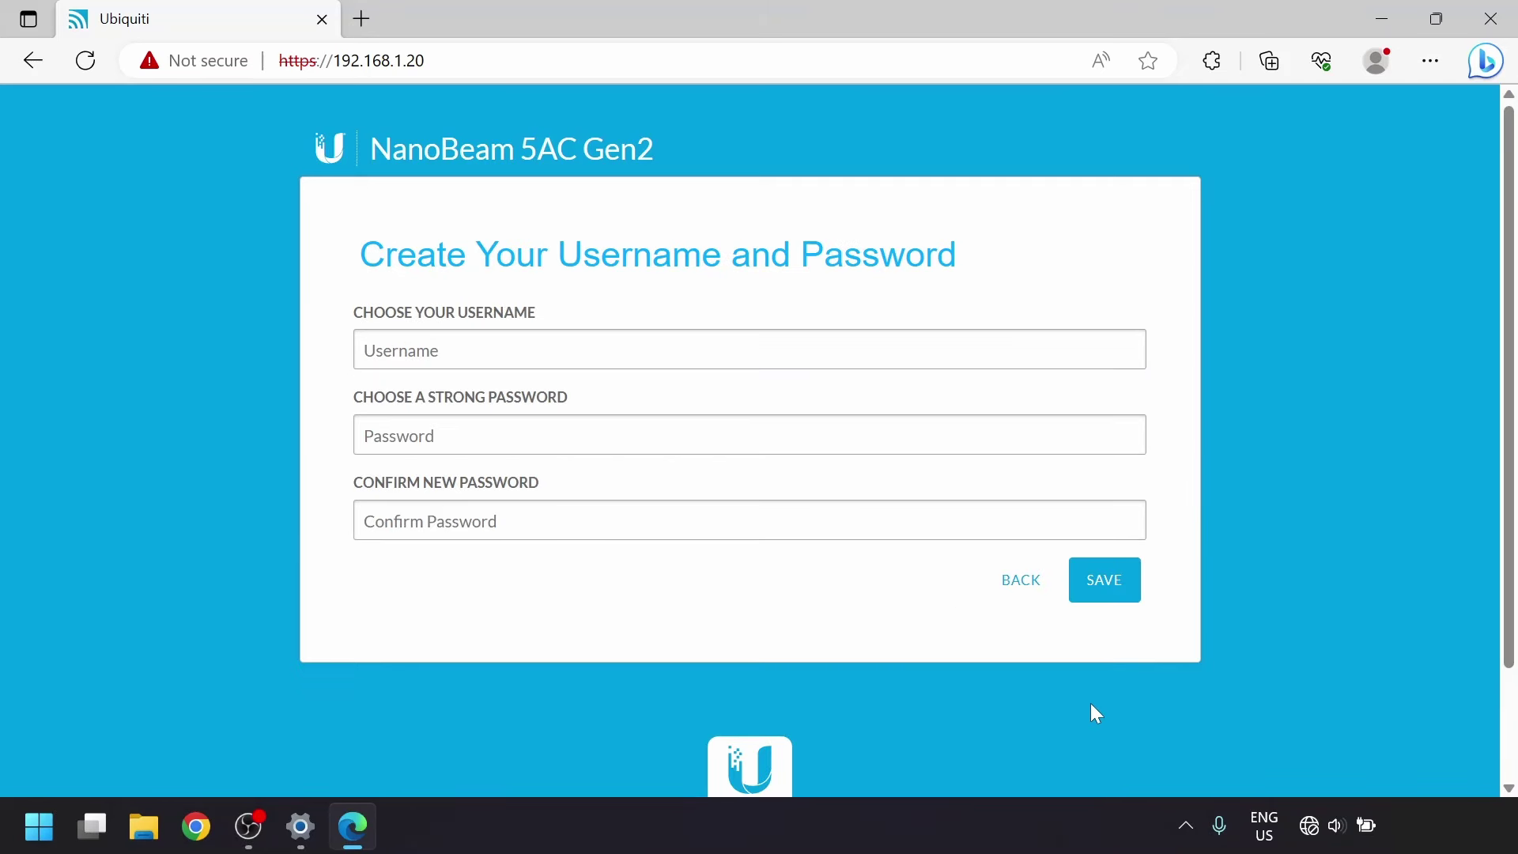
Create the login account with username 'admin' and a new password, entered twice, and save it.
{"action": "type", "text": "admin"}
{"action": "key", "text": "Tab"}
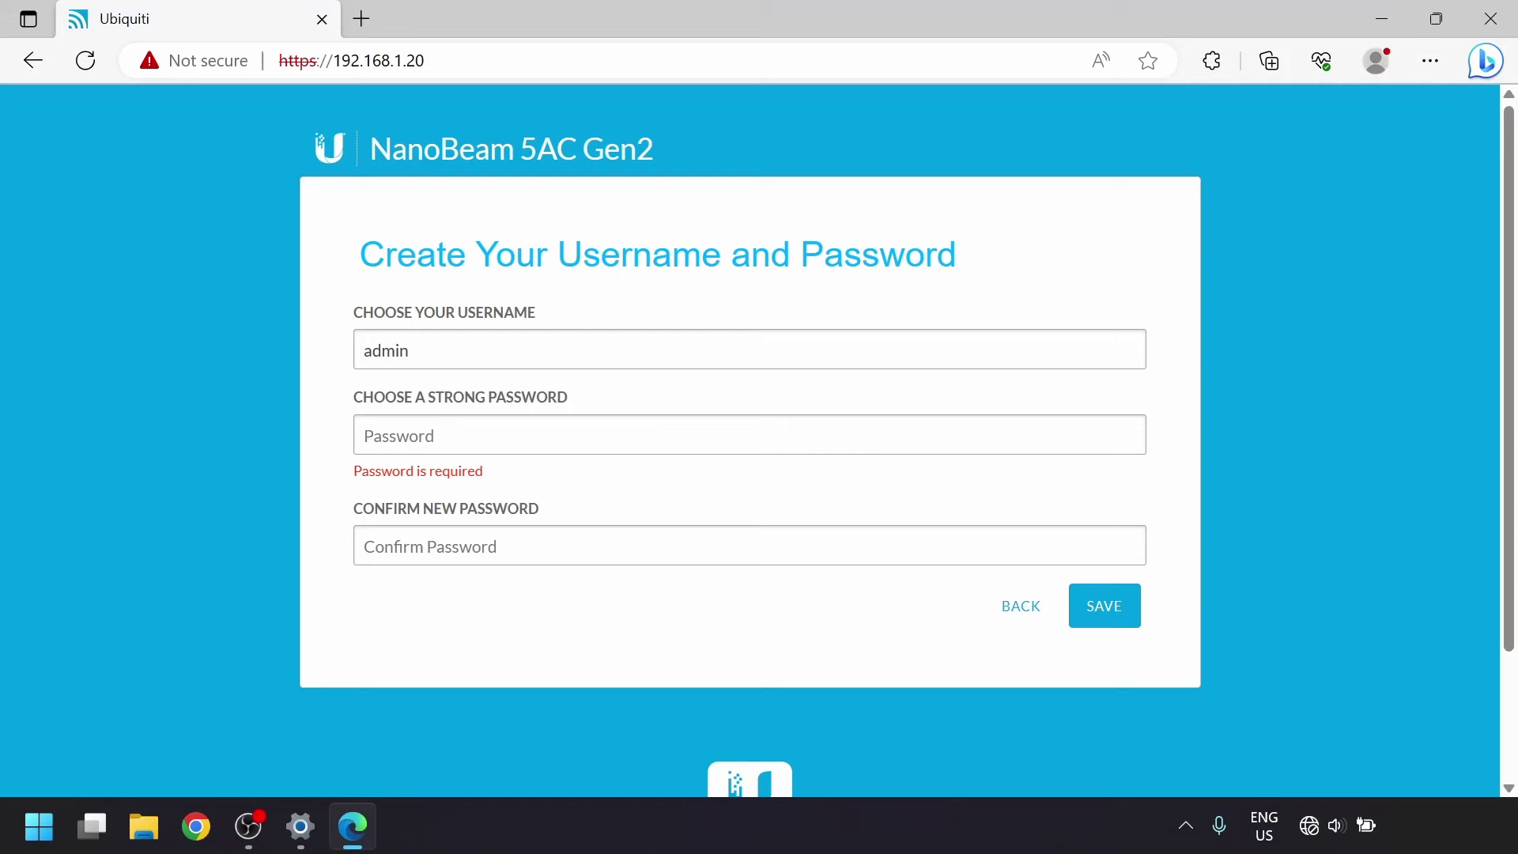
{"action": "type", "text": "**********"}
{"action": "key", "text": "Tab"}
{"action": "type", "text": "**********"}
{"action": "left_click", "coordinate": [1120, 571]}
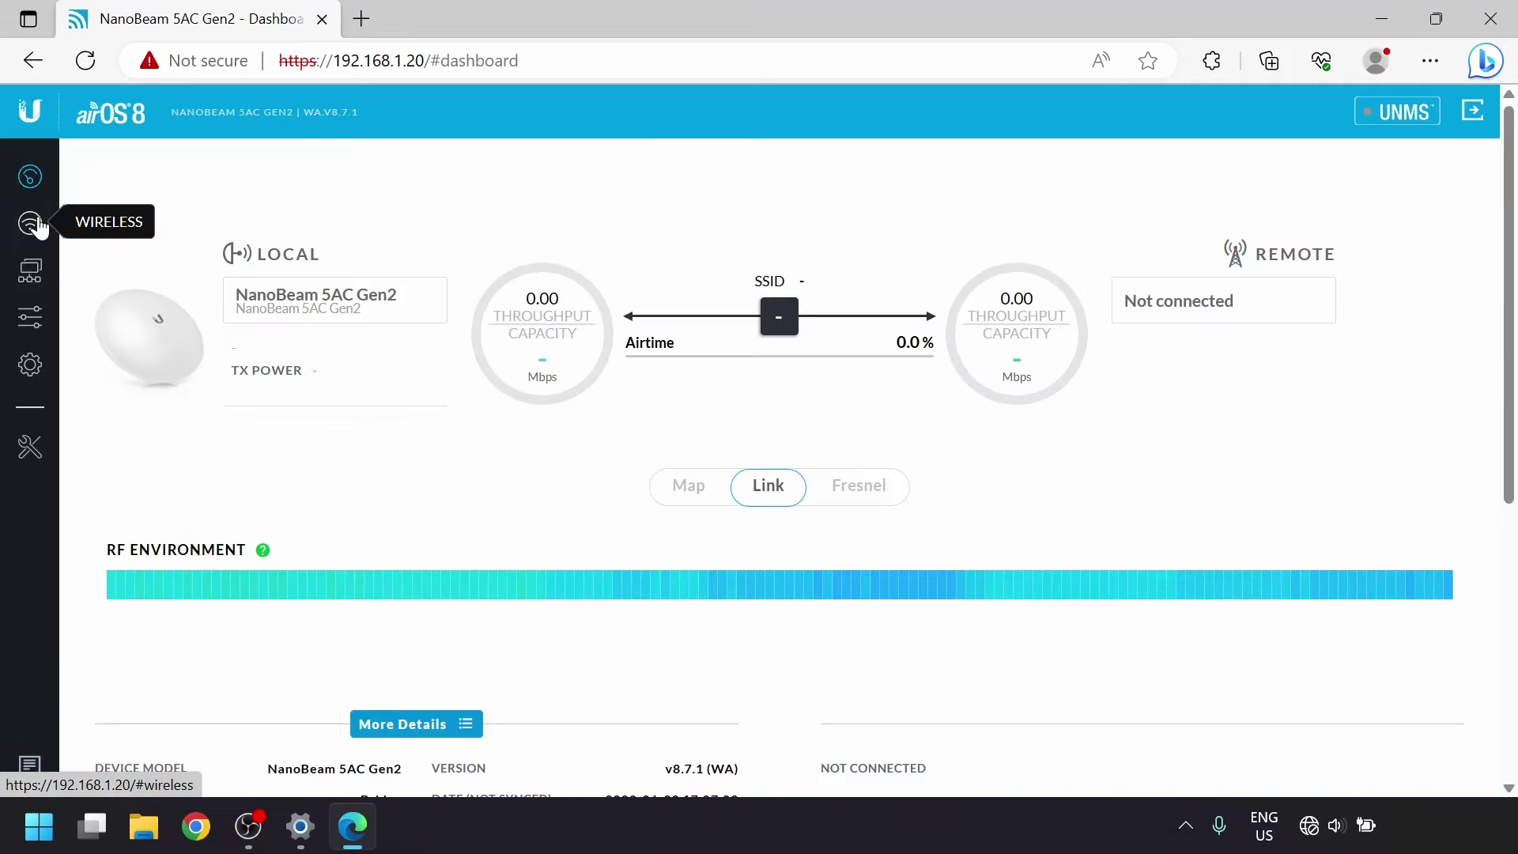
In the wireless settings, turn on PTP mode and change the SSID to ubntptp.
{"action": "left_click", "coordinate": [30, 223]}
{"action": "left_click", "coordinate": [545, 280]}
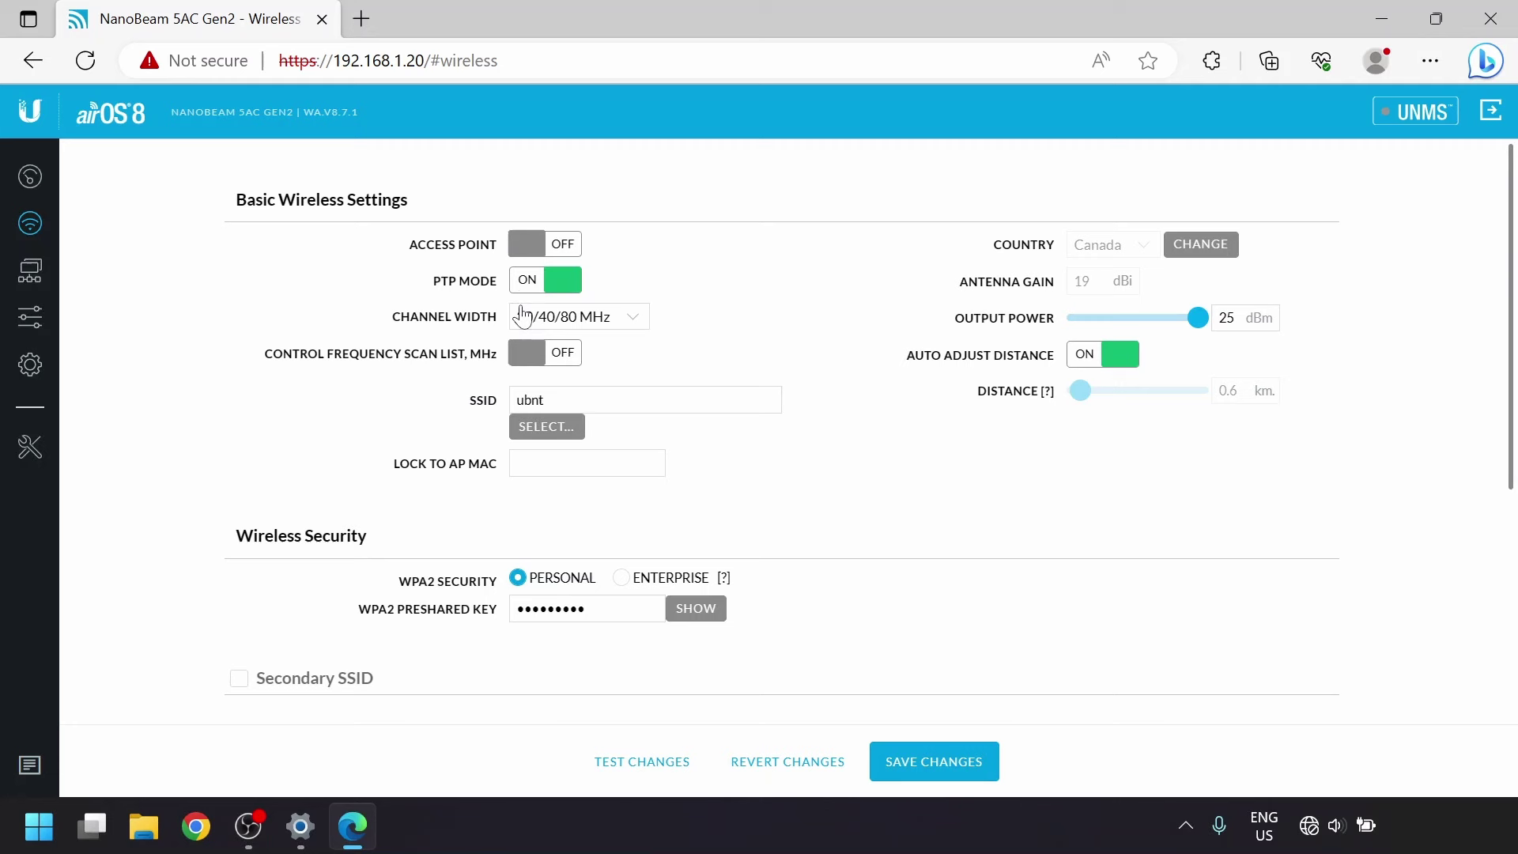
{"action": "left_click", "coordinate": [544, 401]}
{"action": "type", "text": "ptp"}
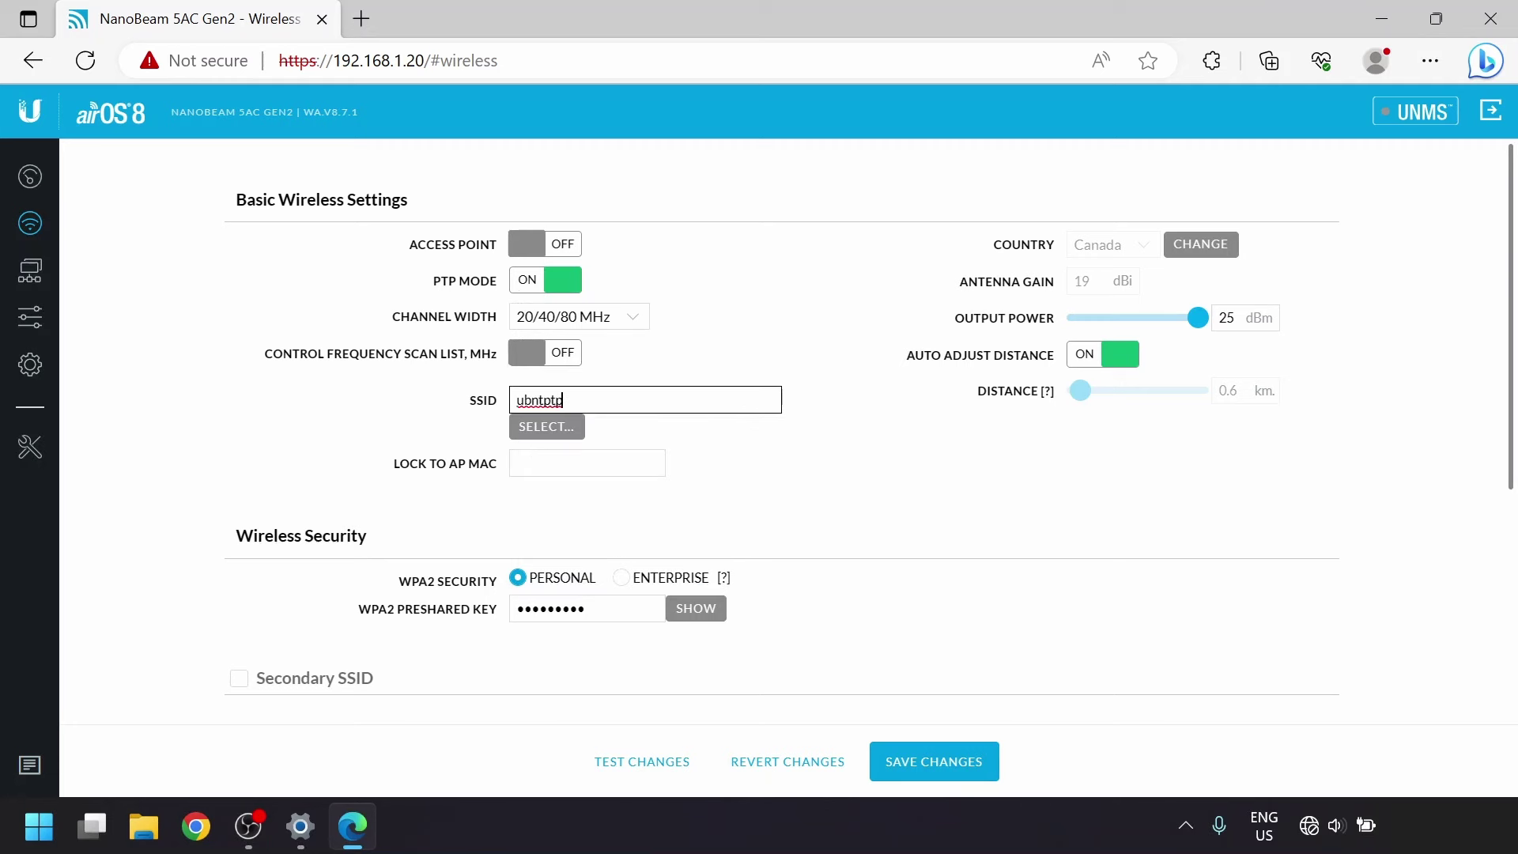
Replace the WPA2 preshared key with a new one.
{"action": "left_click", "coordinate": [680, 611]}
{"action": "left_click_drag", "start_coordinate": [601, 609], "coordinate": [382, 594]}
{"action": "type", "text": "ubntptp123"}
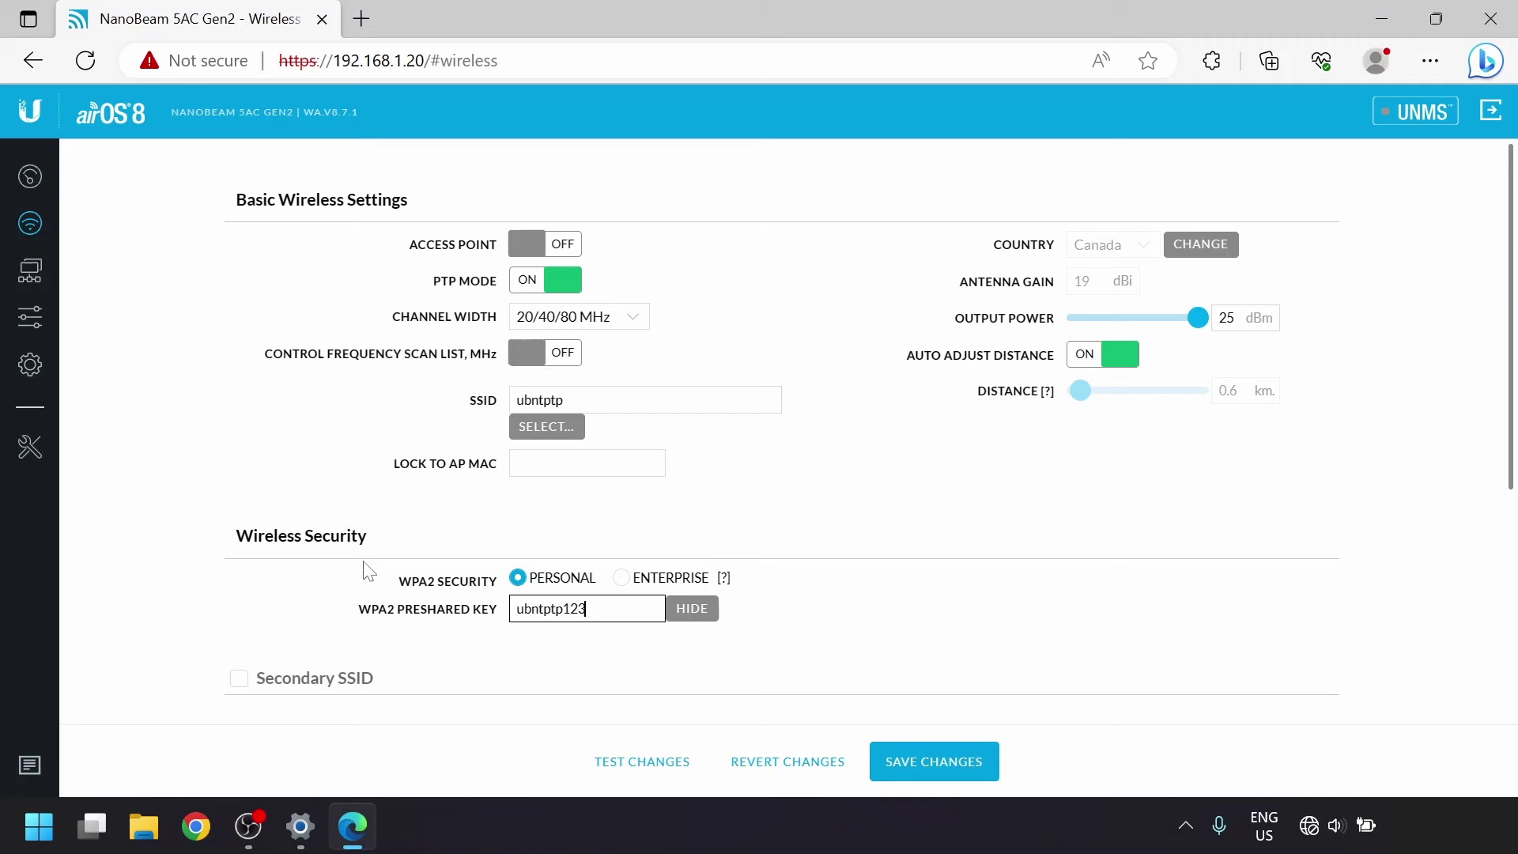
{"action": "scroll", "coordinate": [365, 570], "scroll_direction": "down", "scroll_amount": 5}
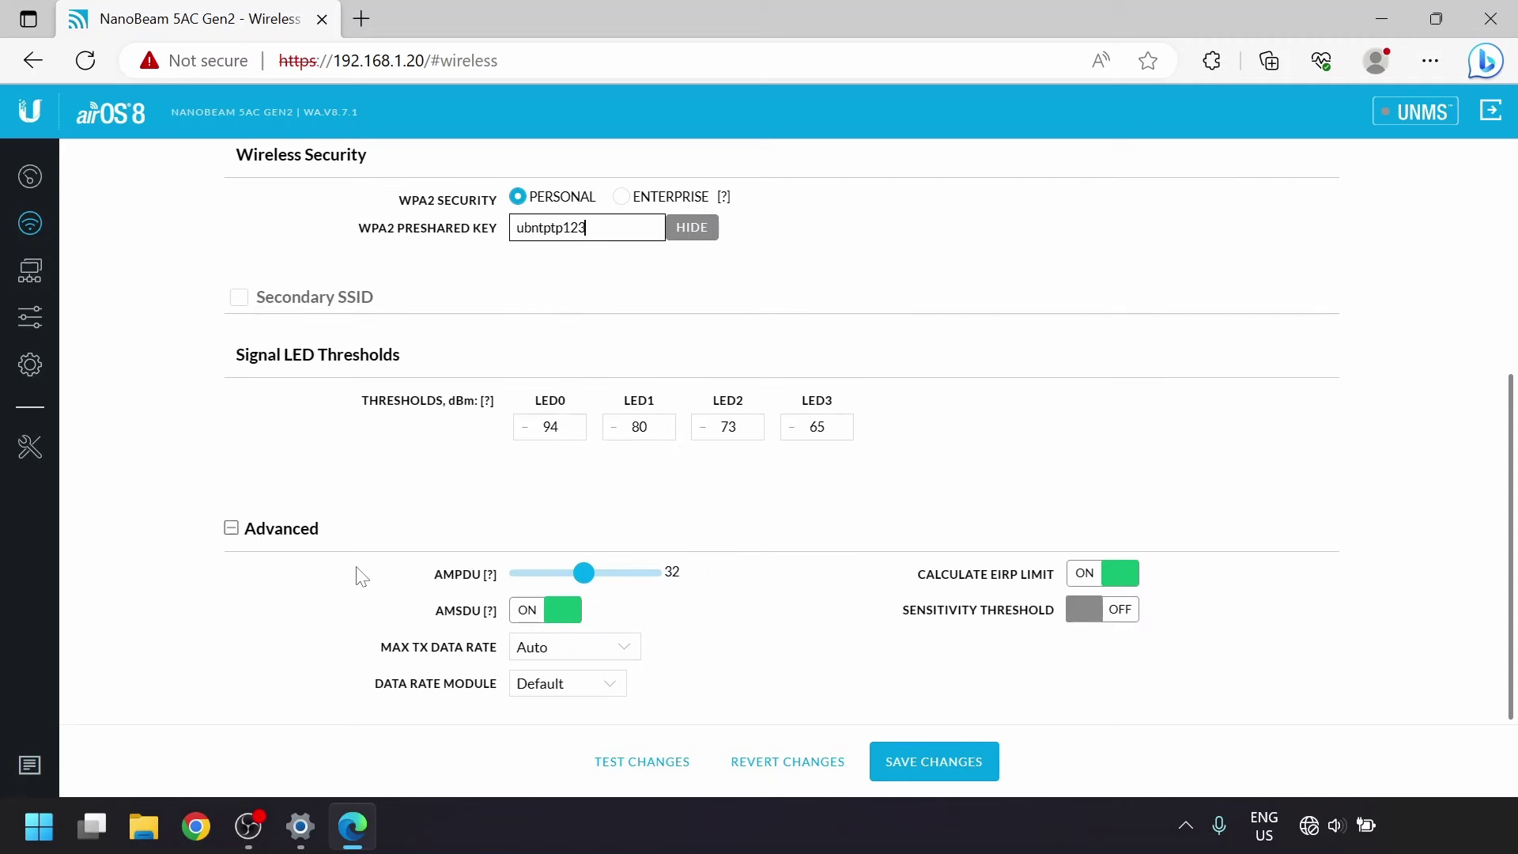
{"action": "scroll", "coordinate": [360, 571], "scroll_direction": "up", "scroll_amount": 5}
Set the network to 192.168.1.8 with auto IP aliasing and IPv6 off, save, and expand the certificate warning.
{"action": "left_click", "coordinate": [60, 261]}
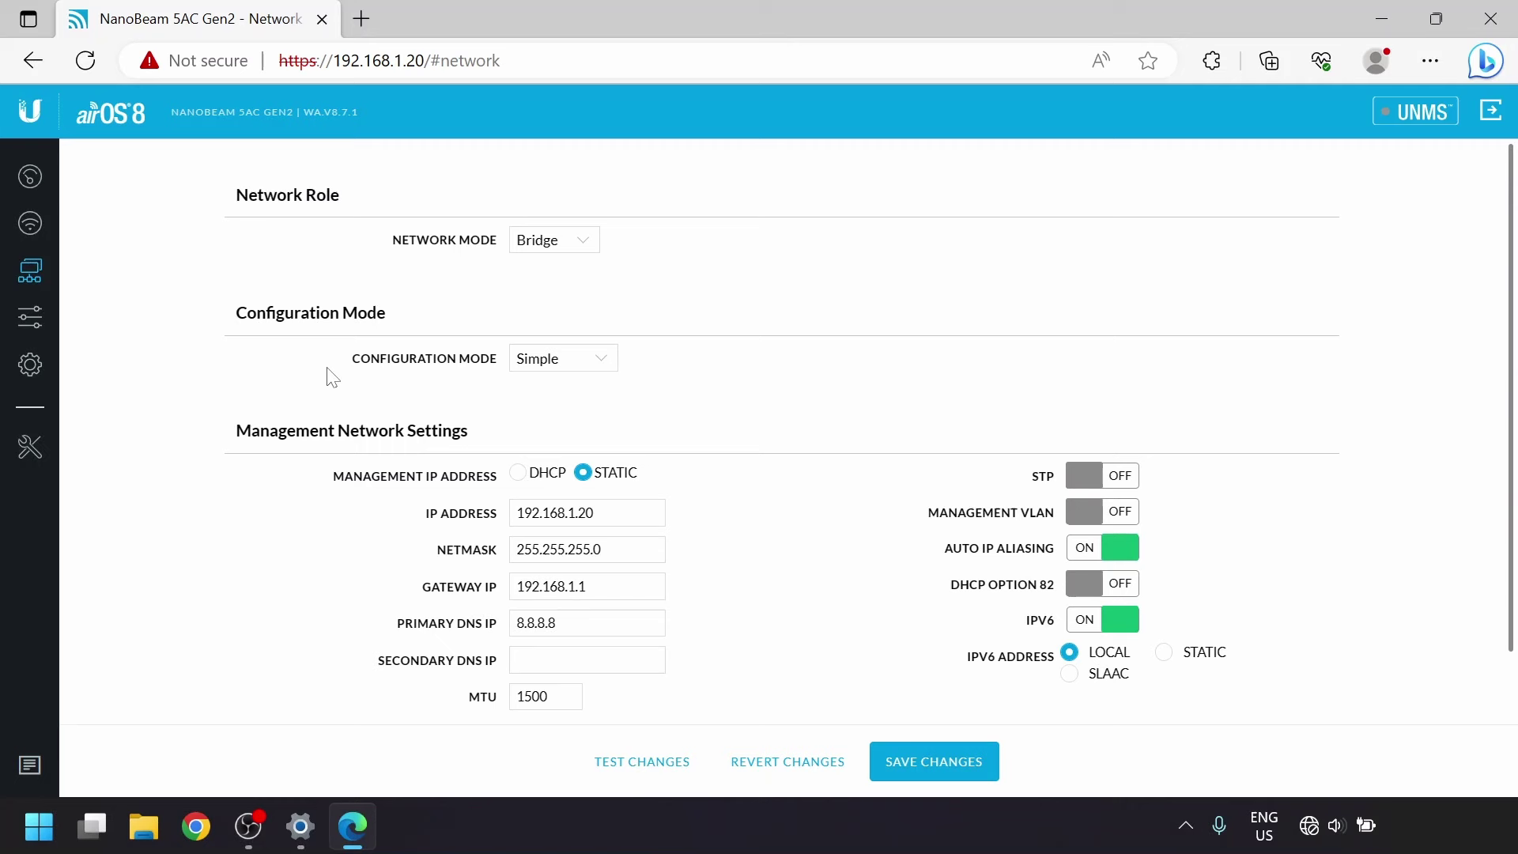
{"action": "left_click", "coordinate": [1098, 557]}
{"action": "left_click", "coordinate": [1103, 620]}
{"action": "scroll", "coordinate": [821, 562], "scroll_direction": "down", "scroll_amount": 1}
{"action": "scroll", "coordinate": [822, 564], "scroll_direction": "up", "scroll_amount": 1}
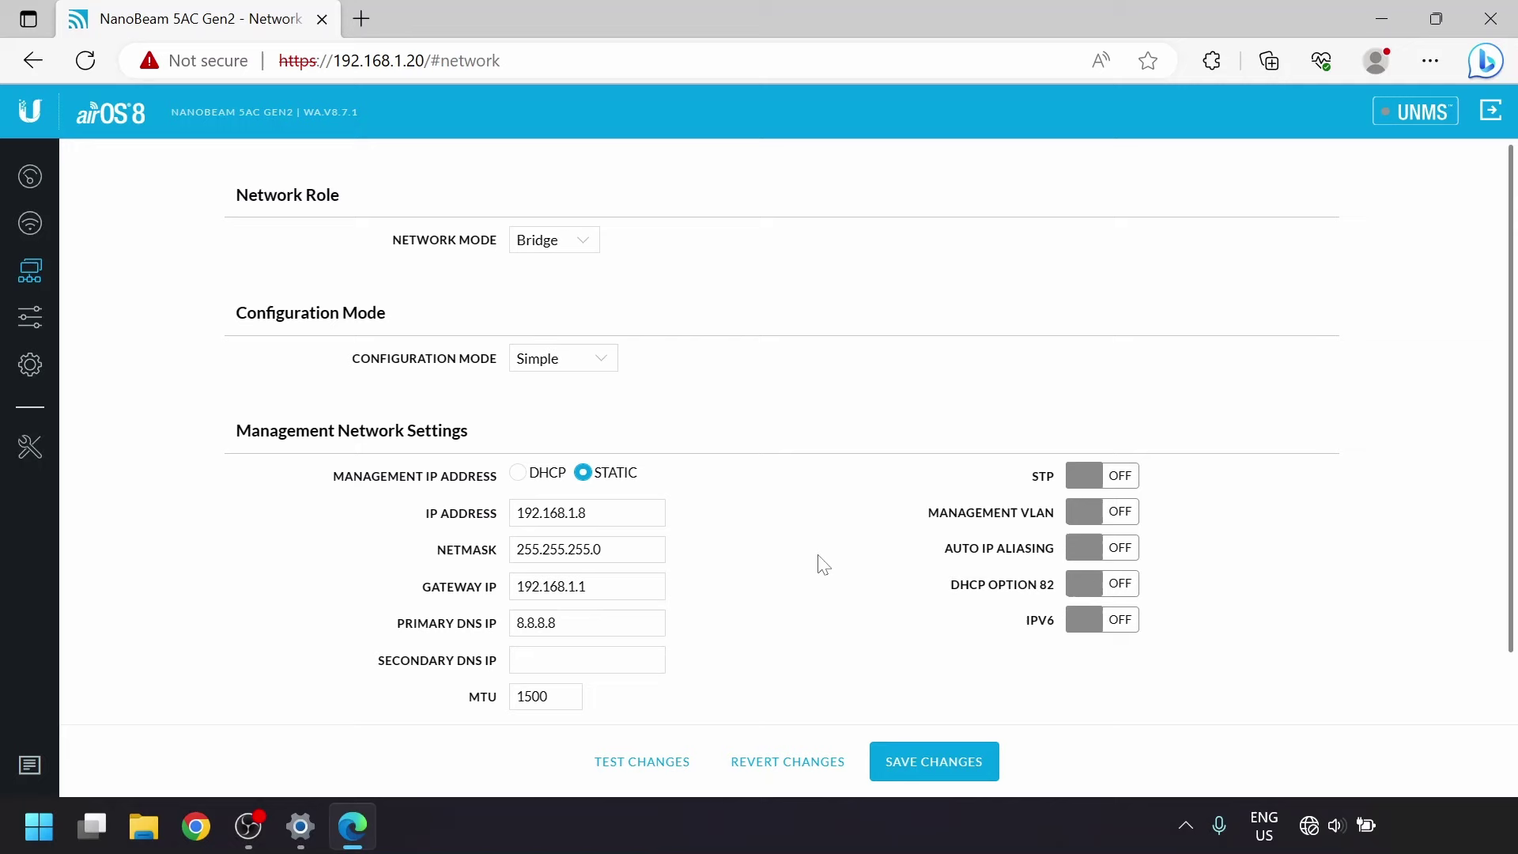
{"action": "left_click", "coordinate": [937, 752]}
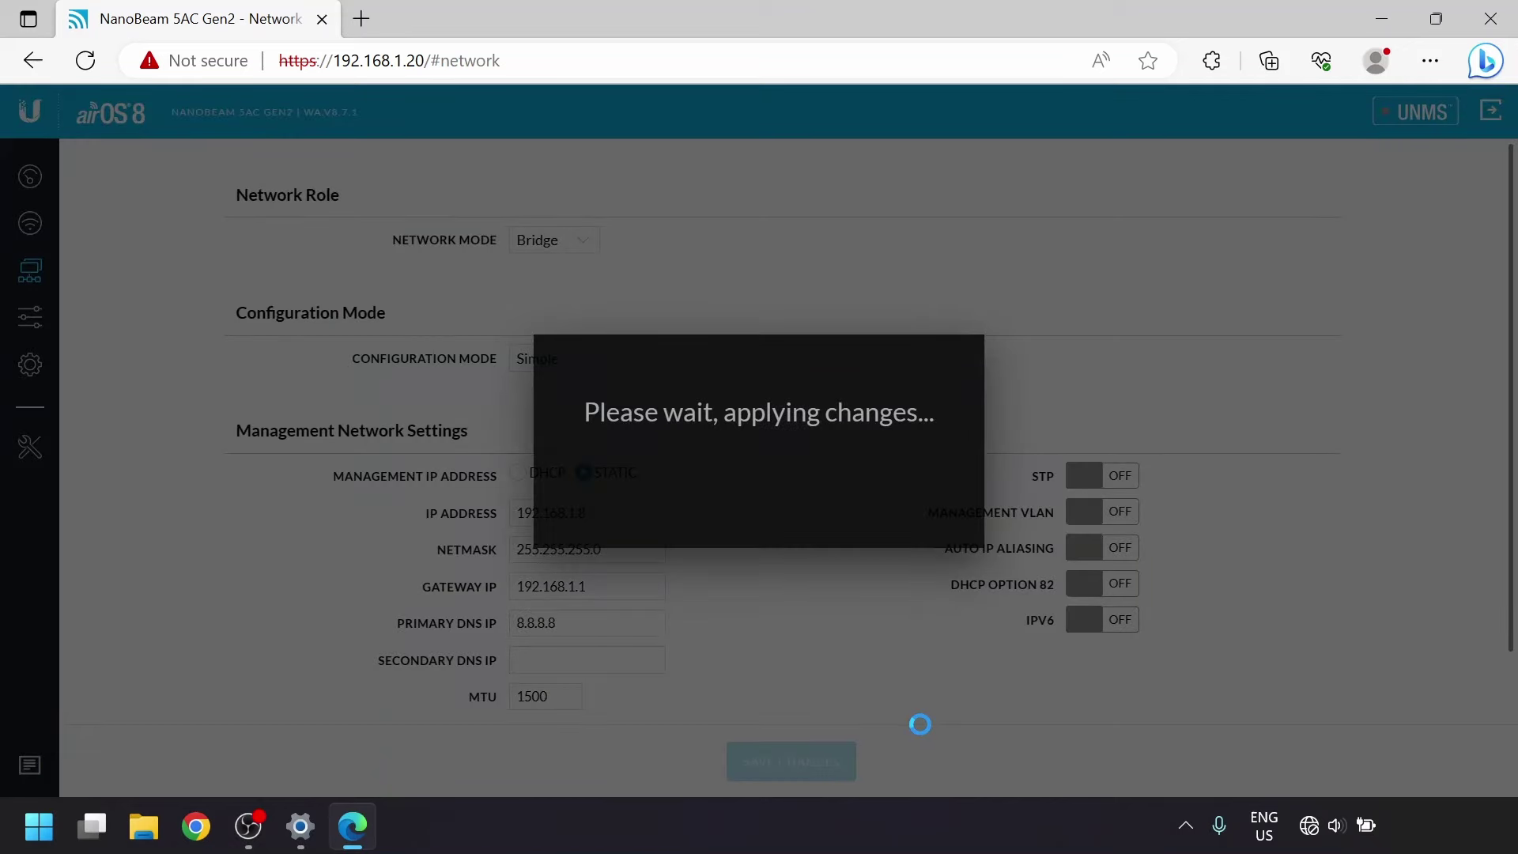
{"action": "left_click", "coordinate": [465, 547]}
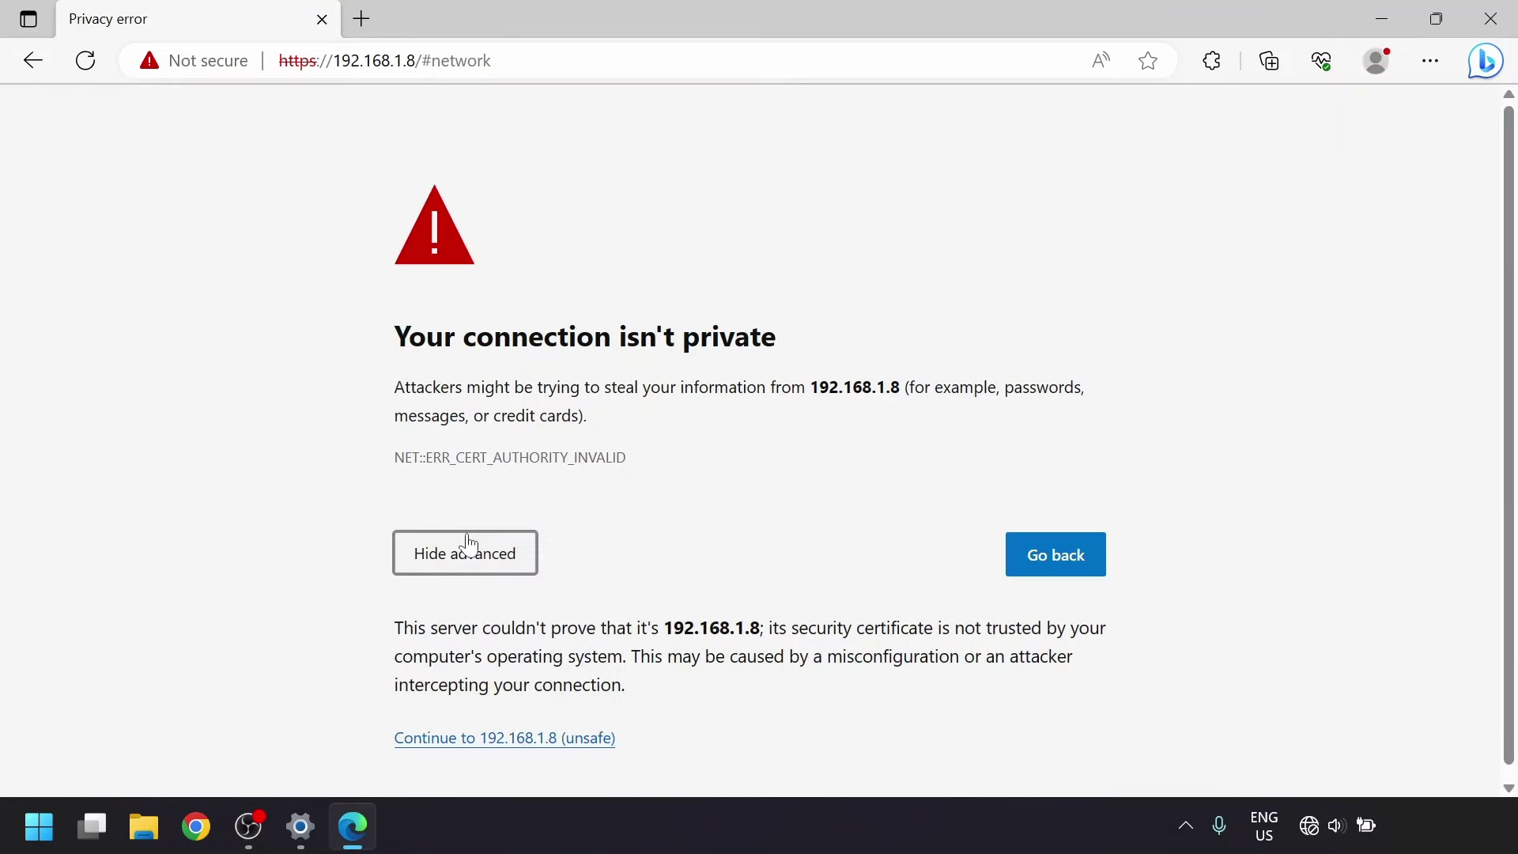
Proceed to 192.168.1.8, log in as admin, dismiss the firmware notice, and review the ubntptp link on the dashboard.
{"action": "left_click", "coordinate": [471, 741]}
{"action": "type", "text": "admin"}
{"action": "key", "text": "ctrl+v"}
{"action": "key", "text": "Return"}
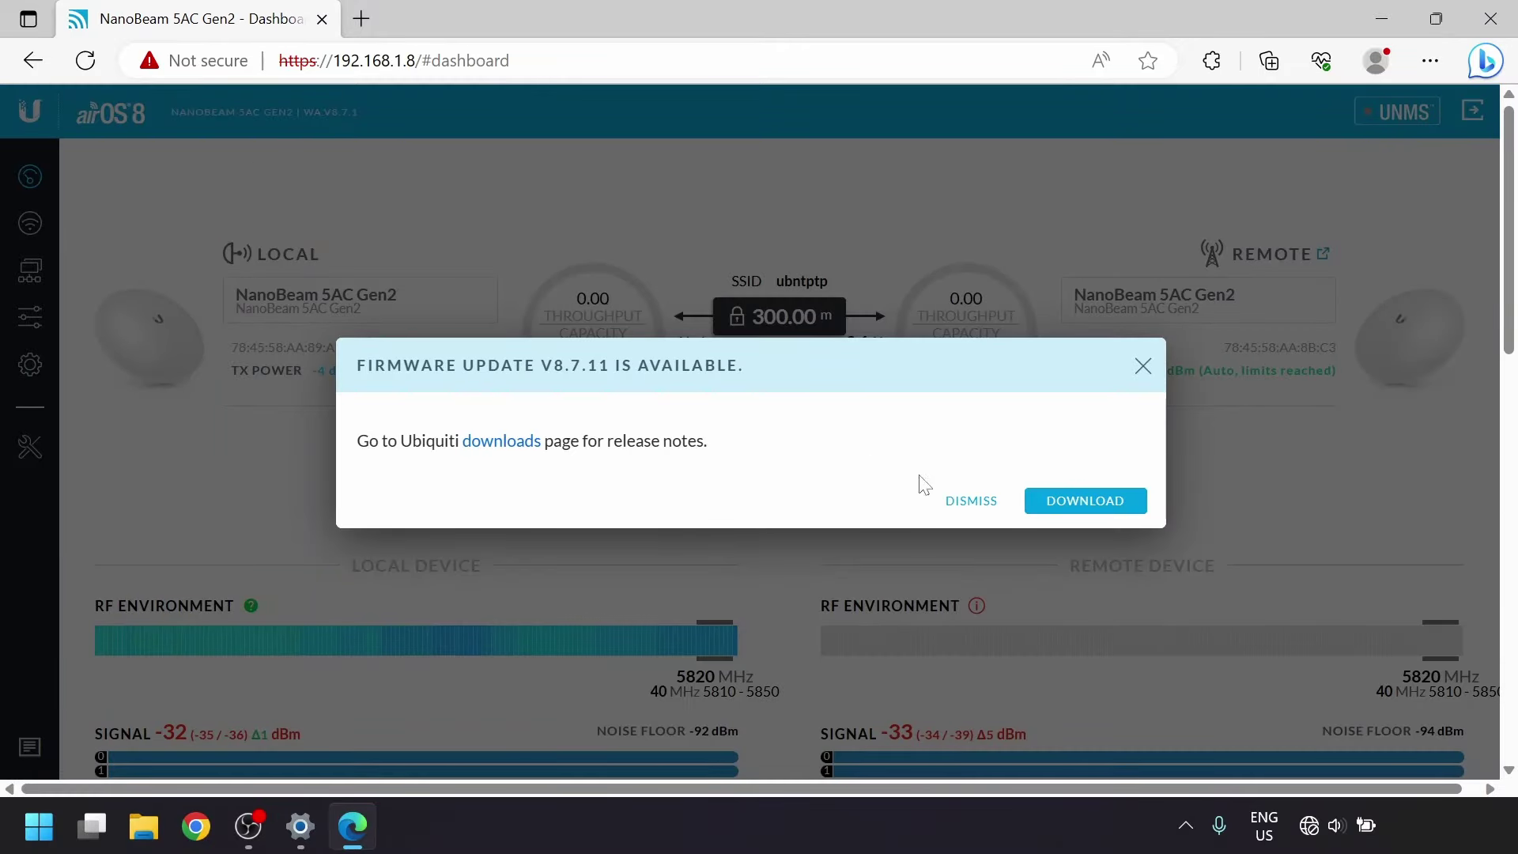
{"action": "left_click", "coordinate": [958, 501]}
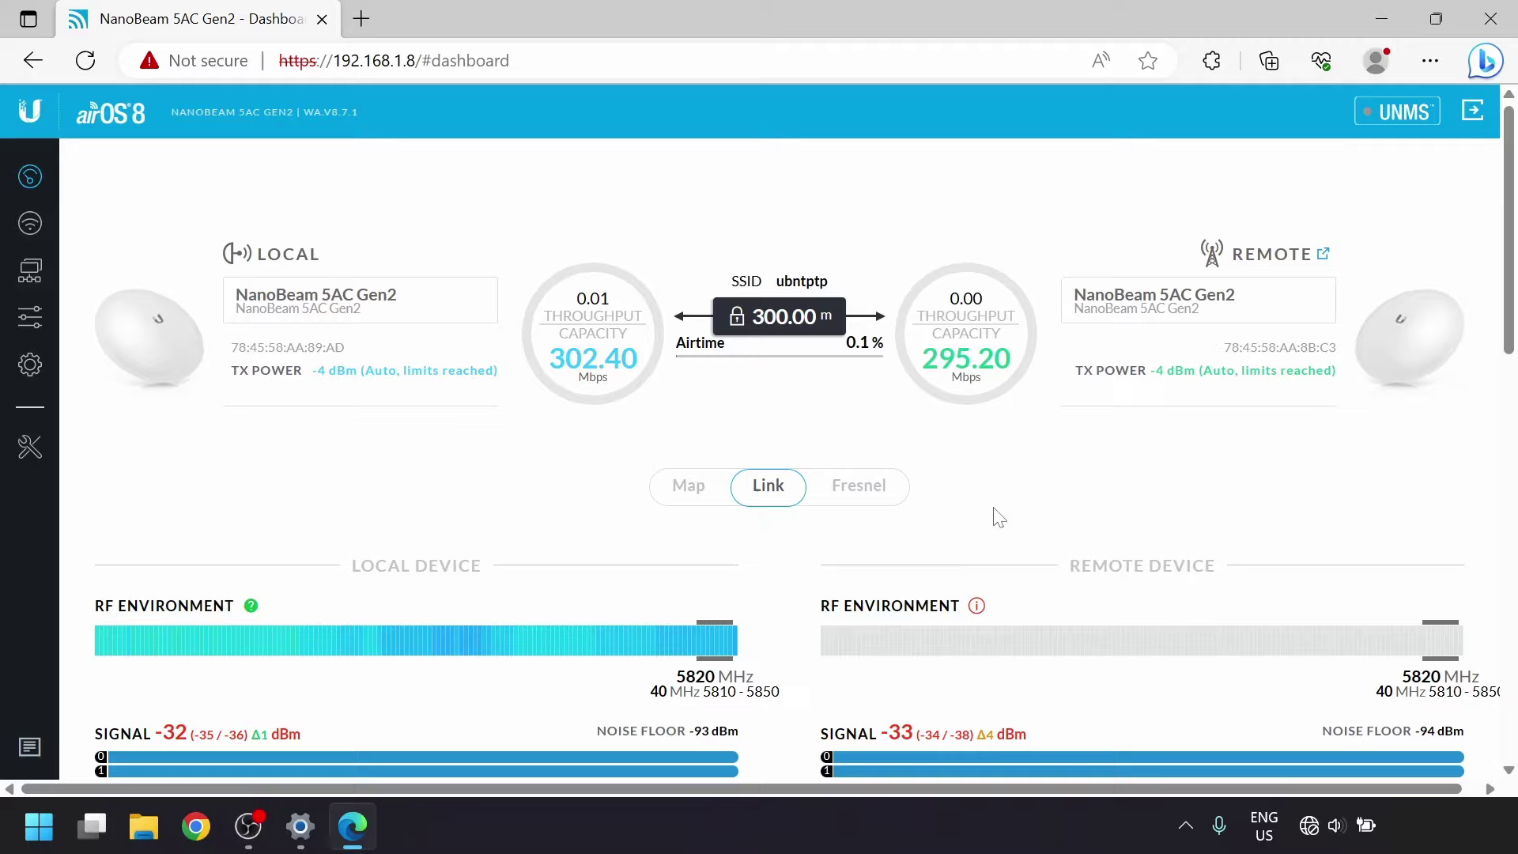
{"action": "scroll", "coordinate": [998, 518], "scroll_direction": "down", "scroll_amount": 2}
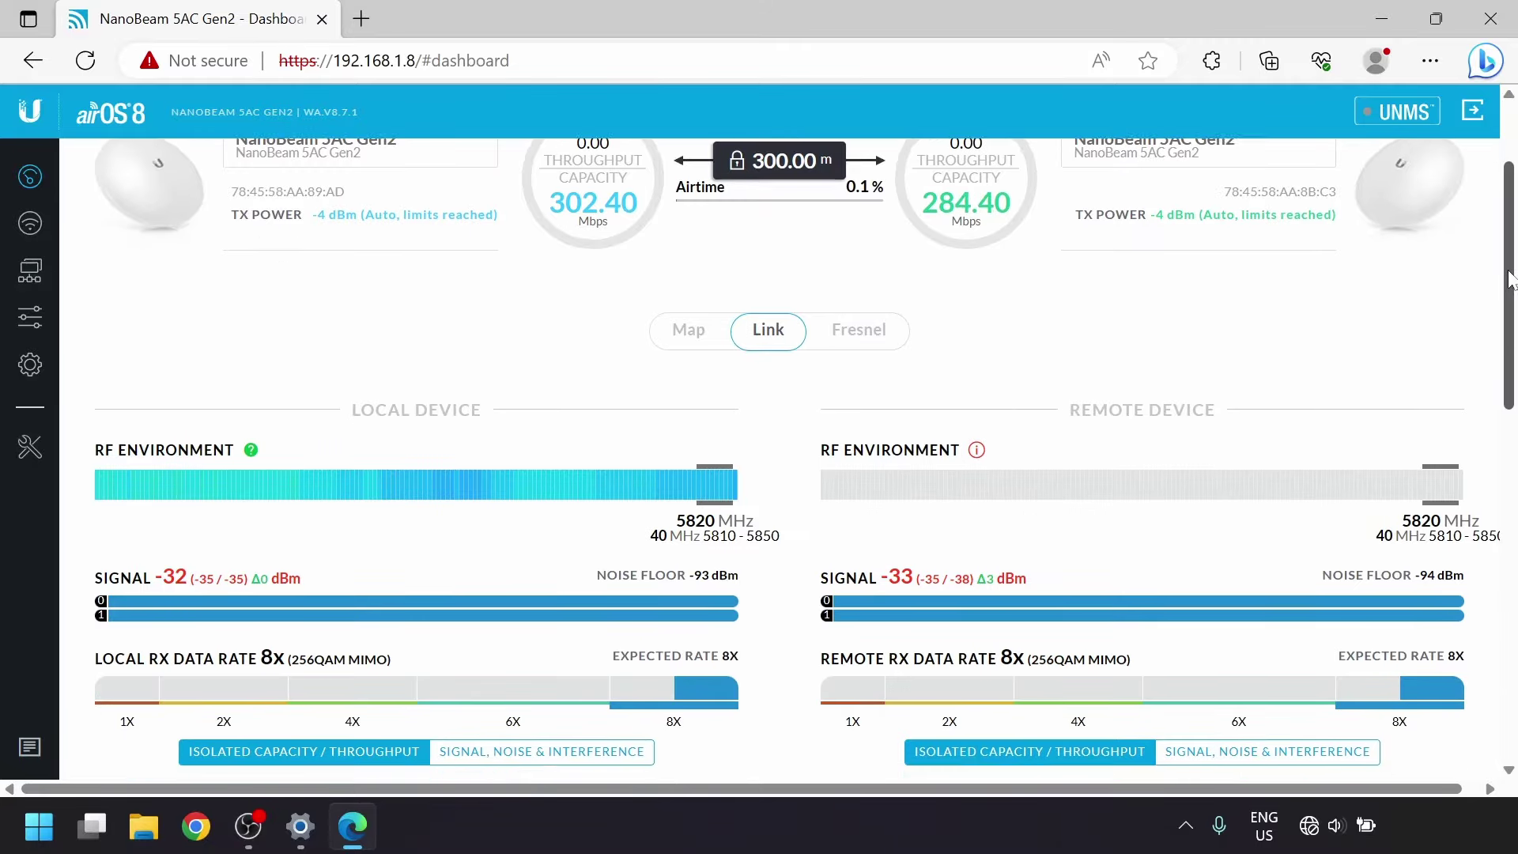
{"action": "left_click_drag", "start_coordinate": [1509, 279], "coordinate": [1513, 245]}
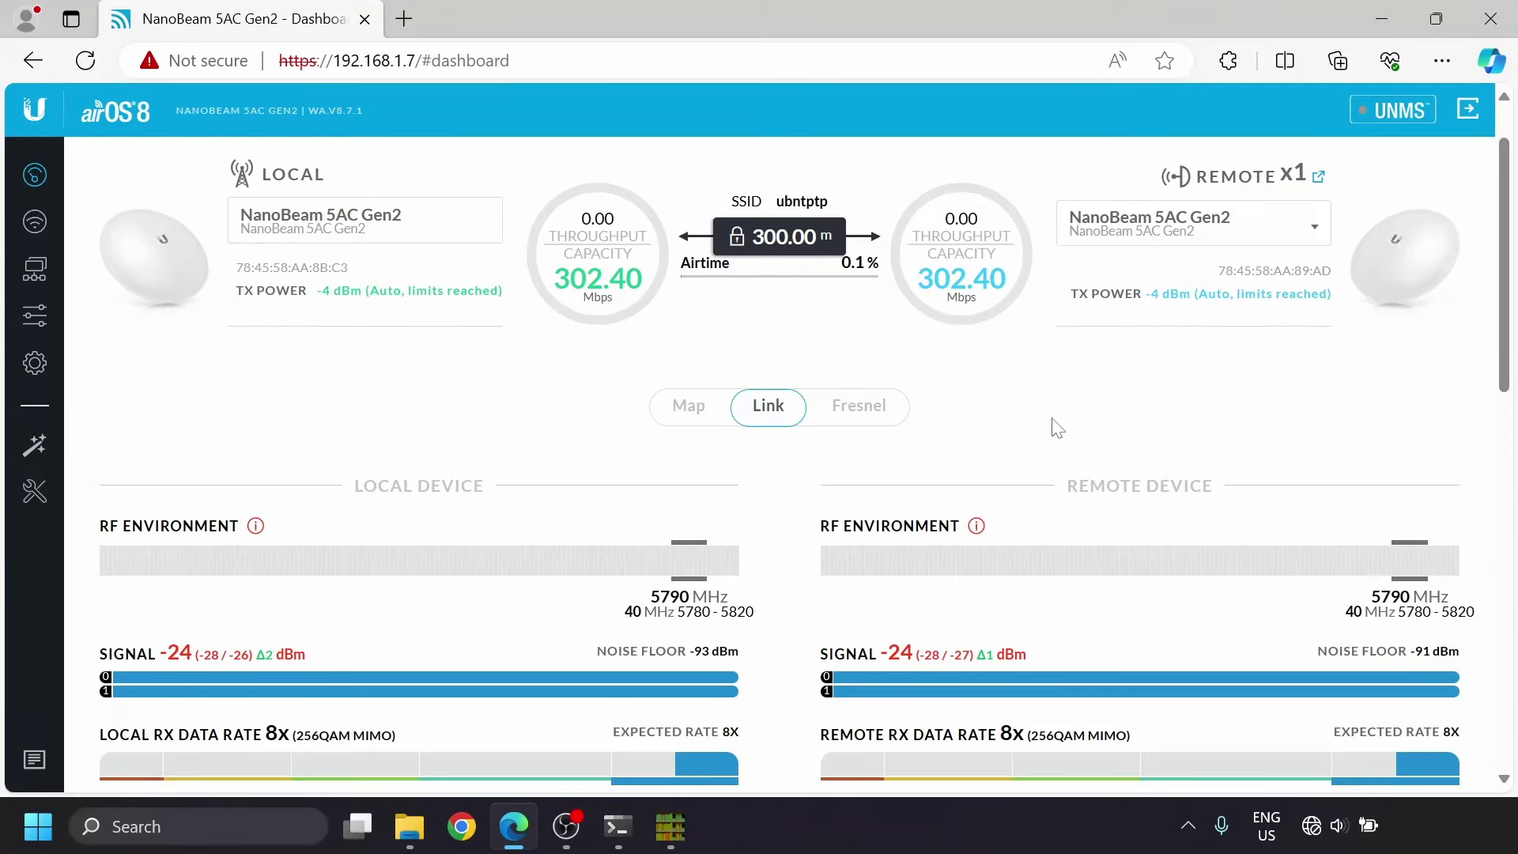
Check the PowerShell iperf3 result to 192.168.1.31 (about 196 Mbits/sec), then return to the dashboard.
{"action": "left_click", "coordinate": [625, 832]}
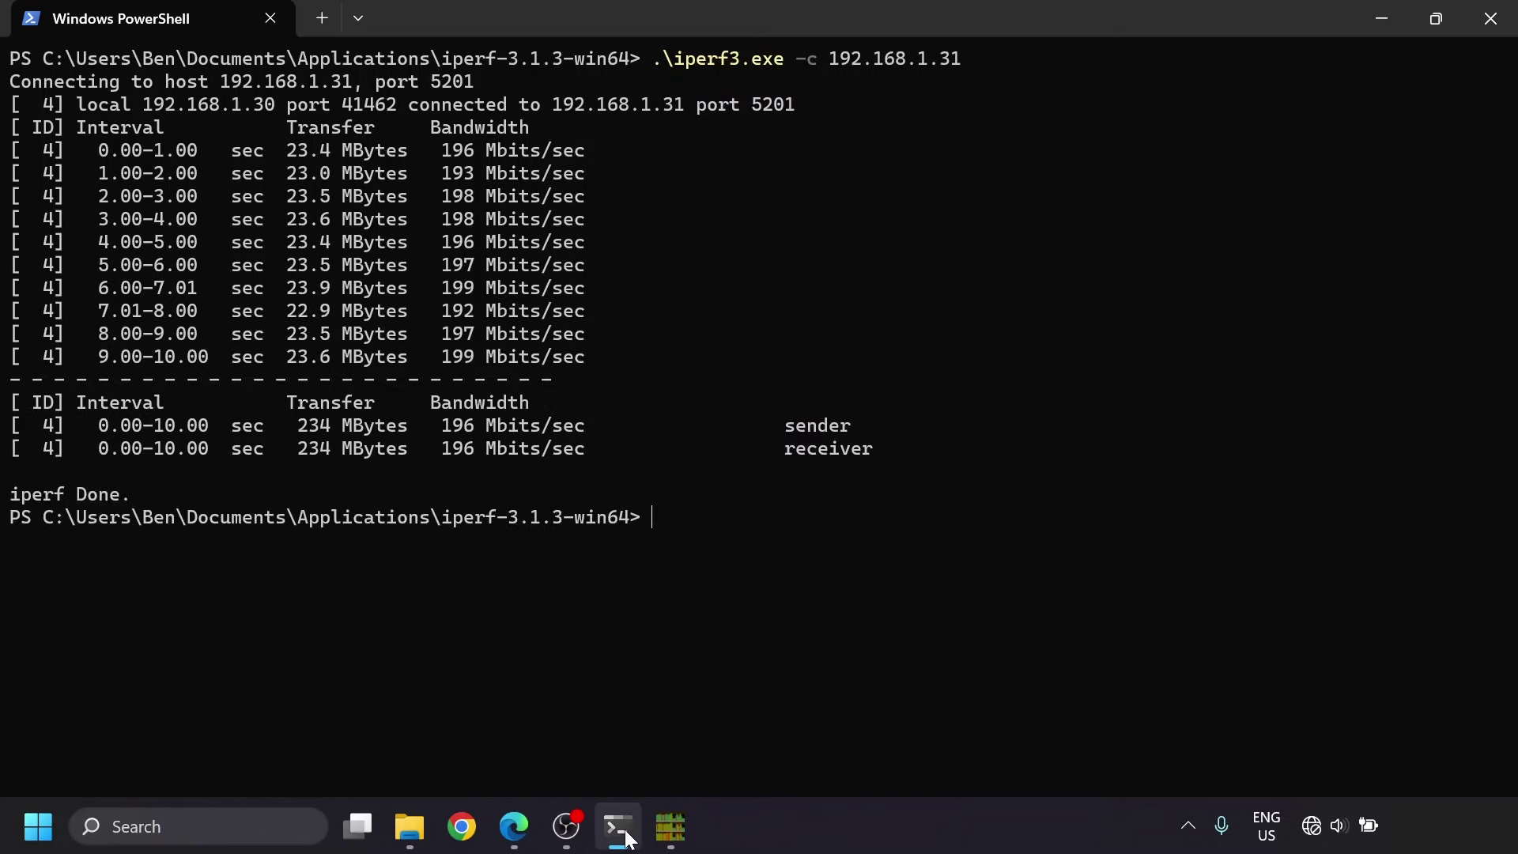
{"action": "left_click", "coordinate": [515, 837]}
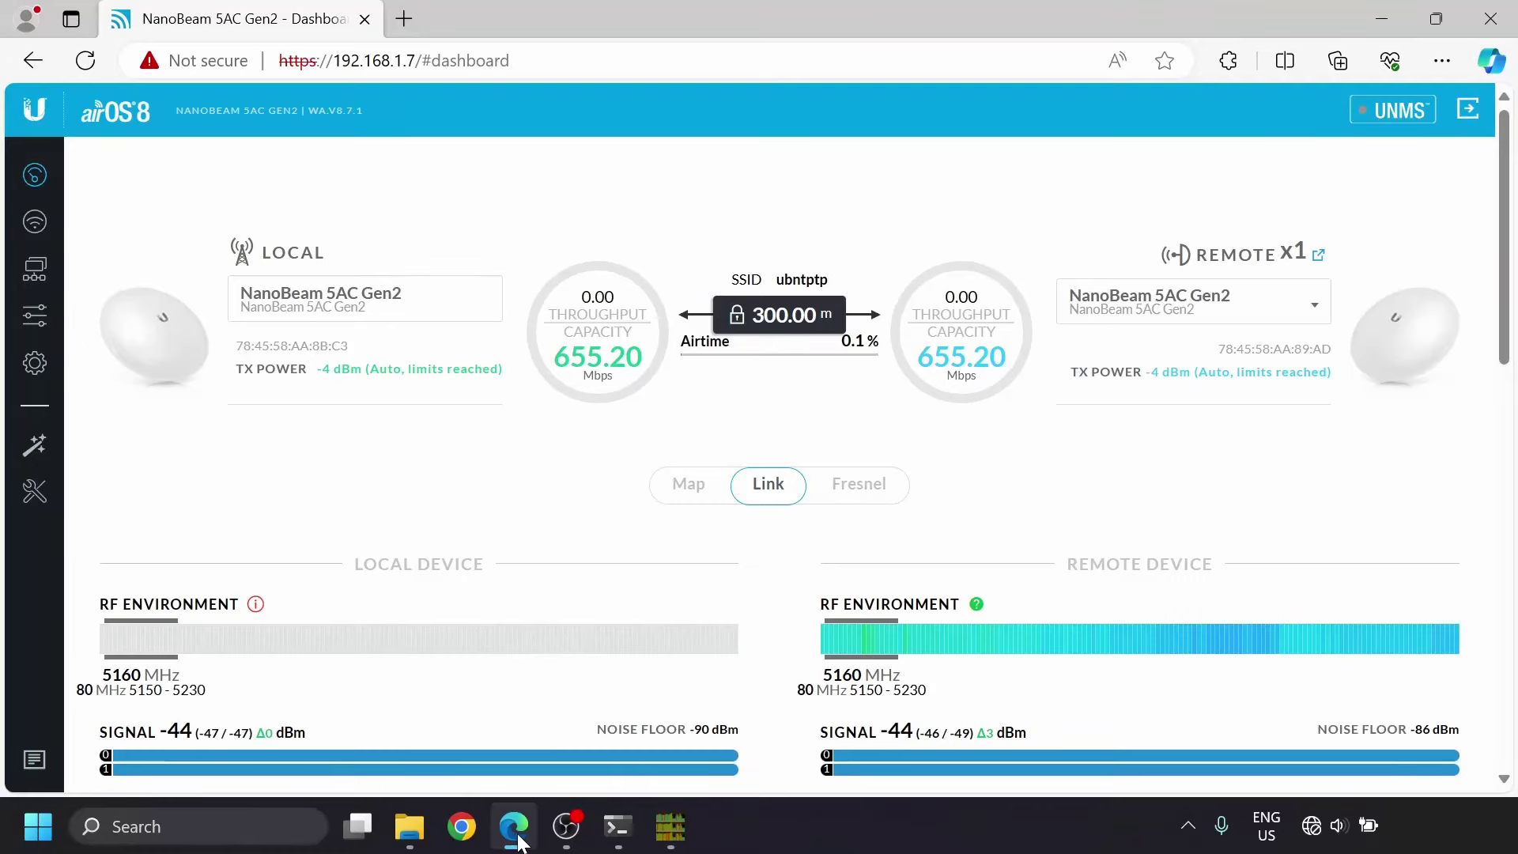
End the Ping Tracer test to 192.168.1.31 after 715 successful pings with none failed.
{"action": "left_click", "coordinate": [620, 828]}
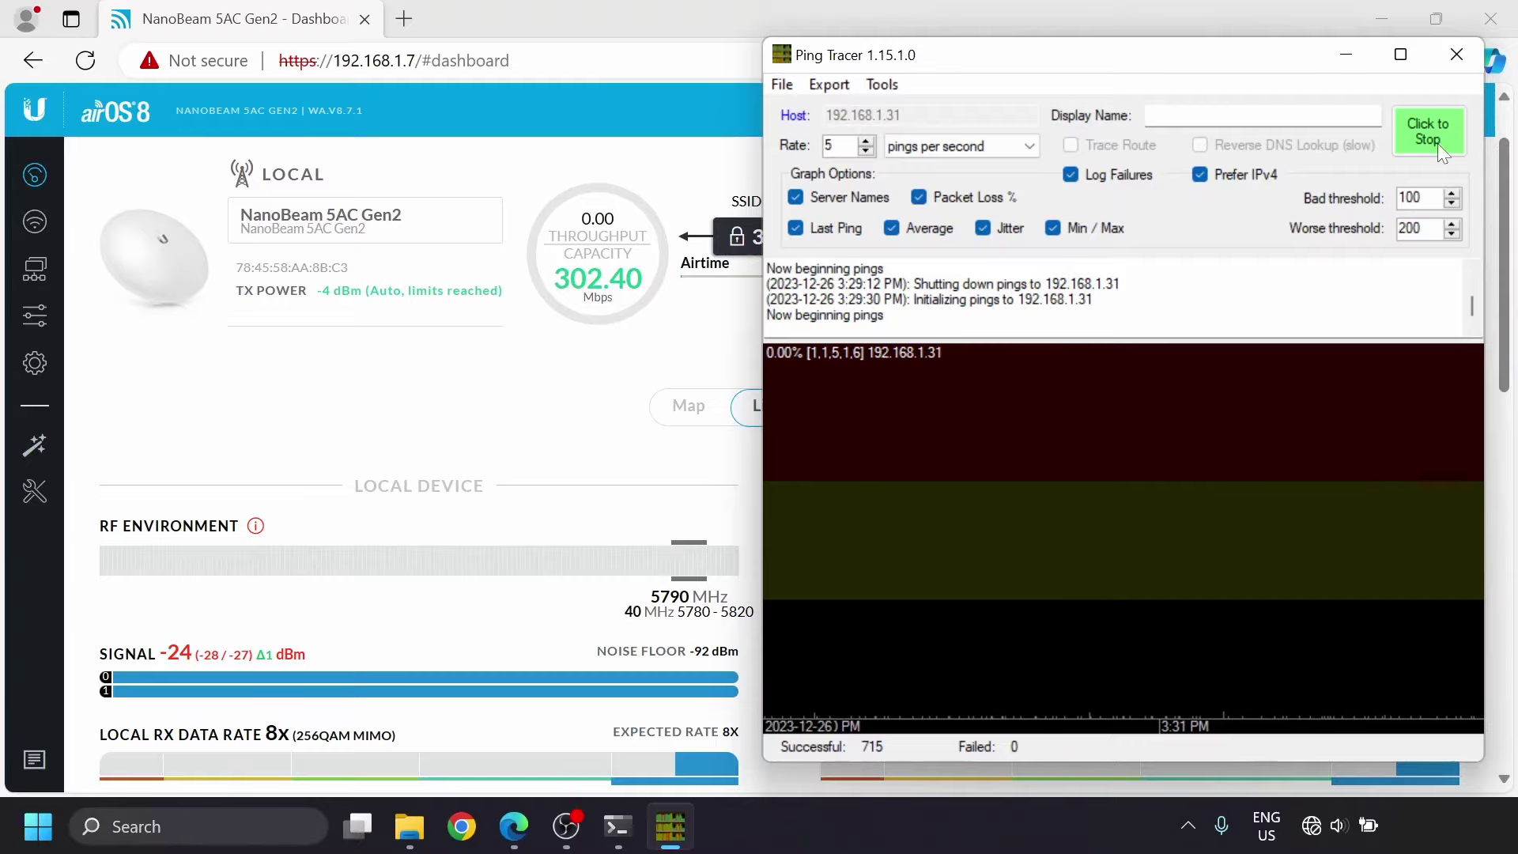
{"action": "left_click", "coordinate": [1438, 144]}
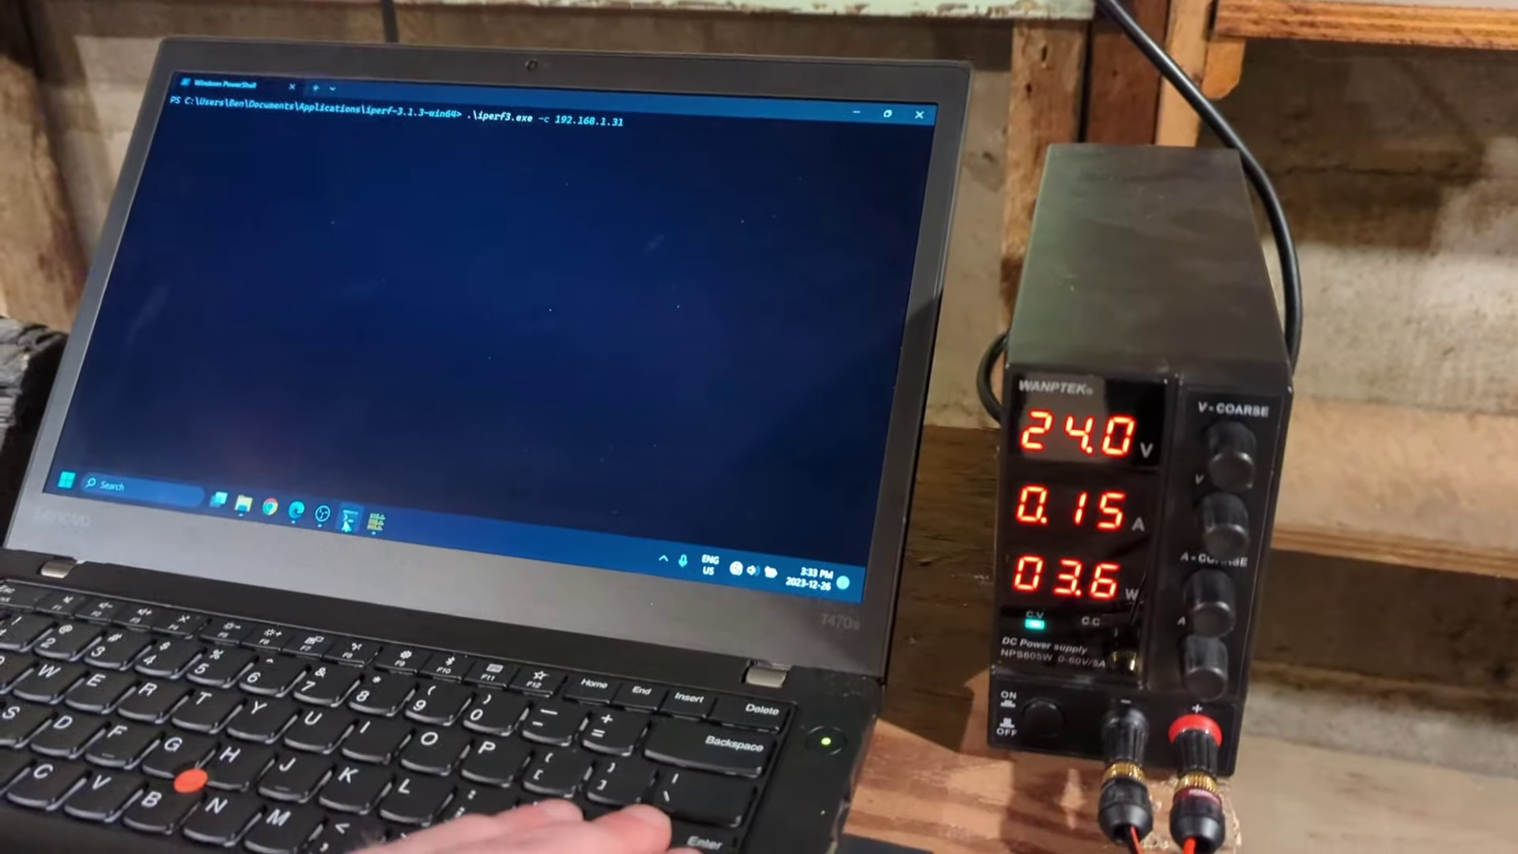
Run the iperf3 test on the laptop and highlight the antenna's 19 dBi gain specification.
{"action": "key", "text": "Return"}
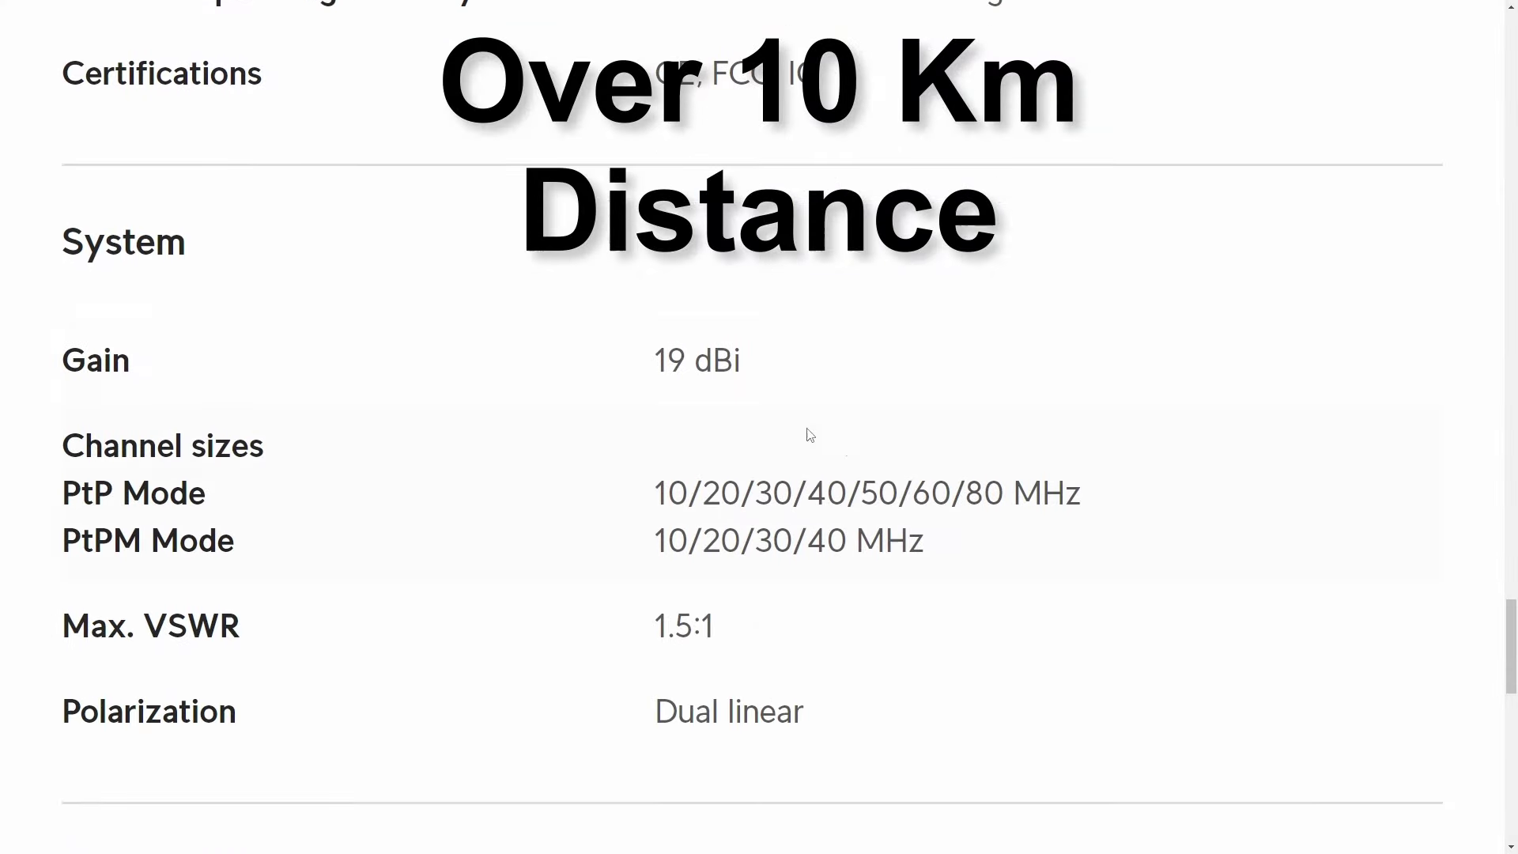
{"action": "left_click_drag", "start_coordinate": [748, 363], "coordinate": [656, 364]}
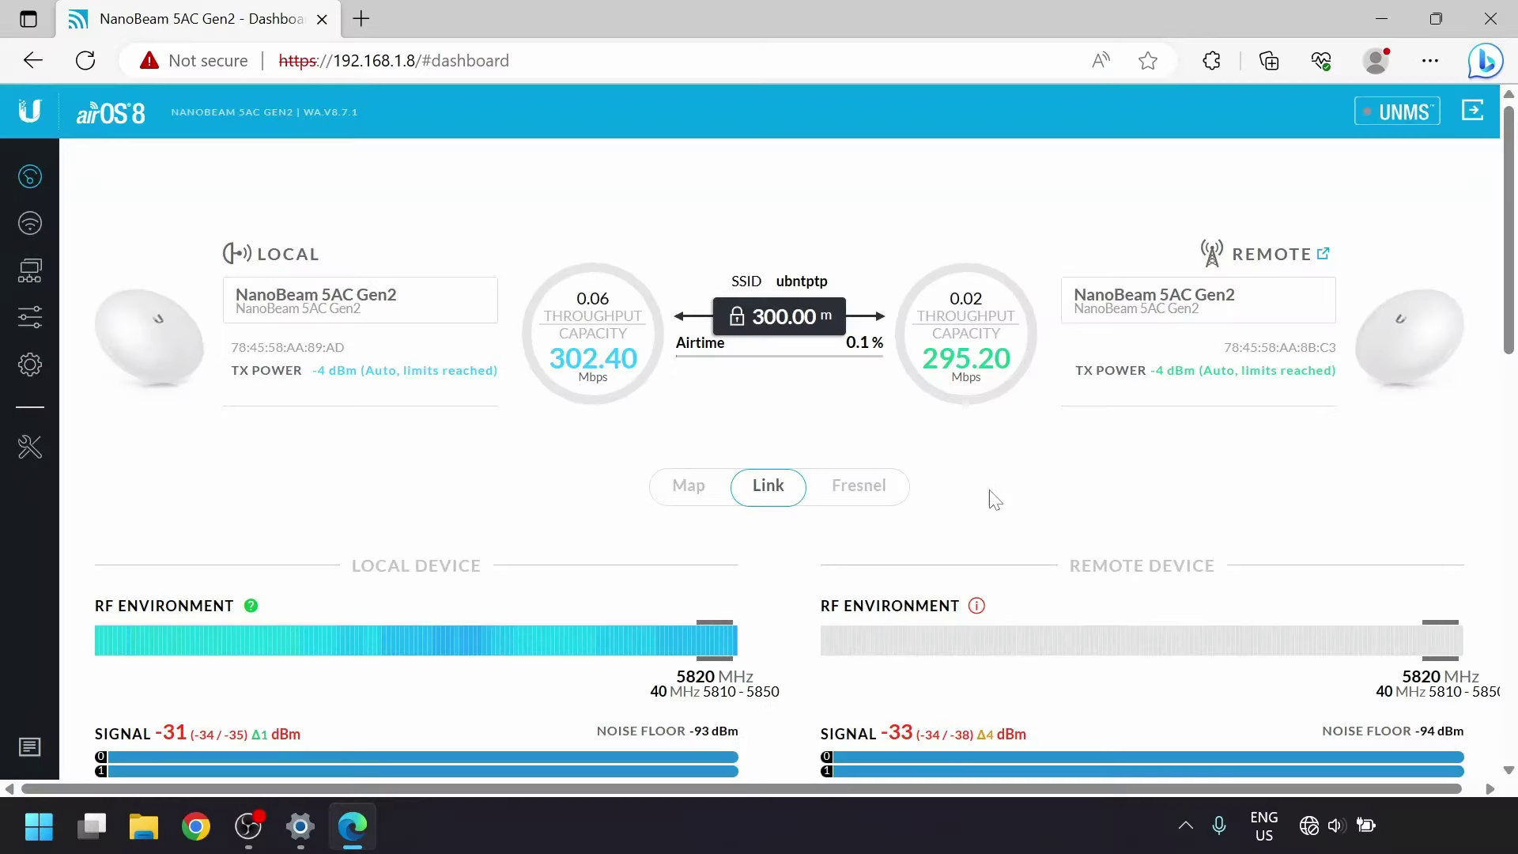
{"action": "scroll", "coordinate": [999, 518], "scroll_direction": "down", "scroll_amount": 2}
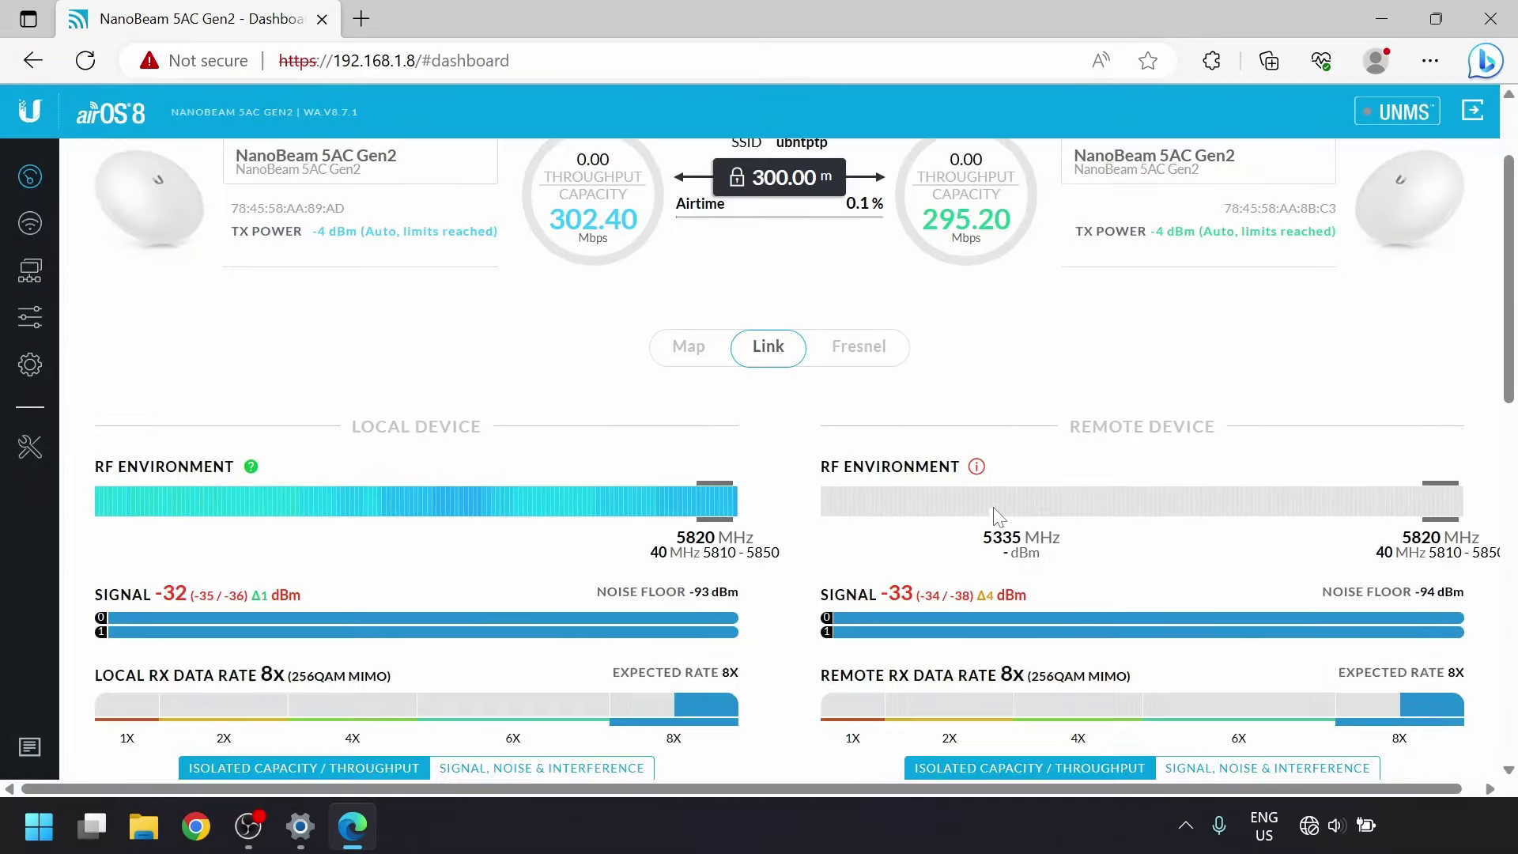